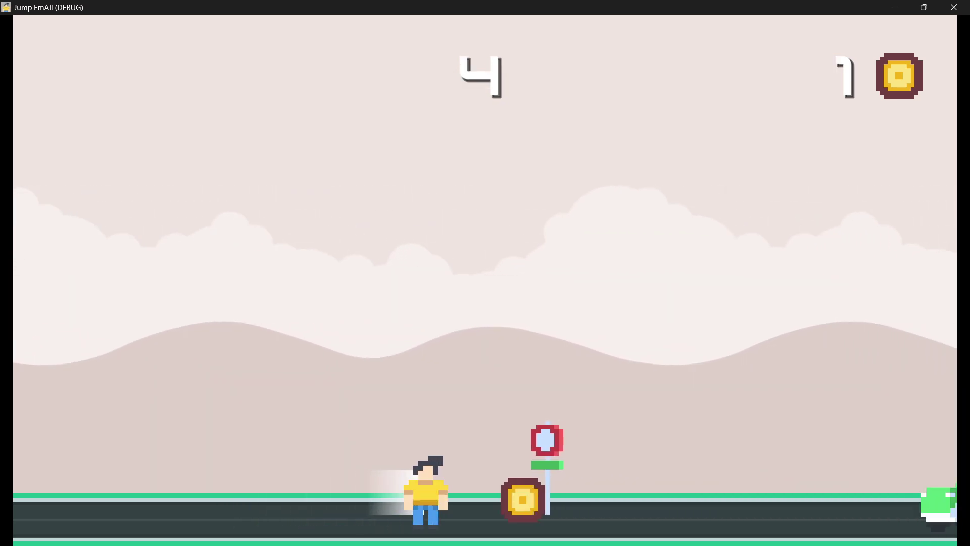
# Jump, dash and fast-drop the runner over the first cars on the road.
pyautogui.press('Up')
pyautogui.press('Down')
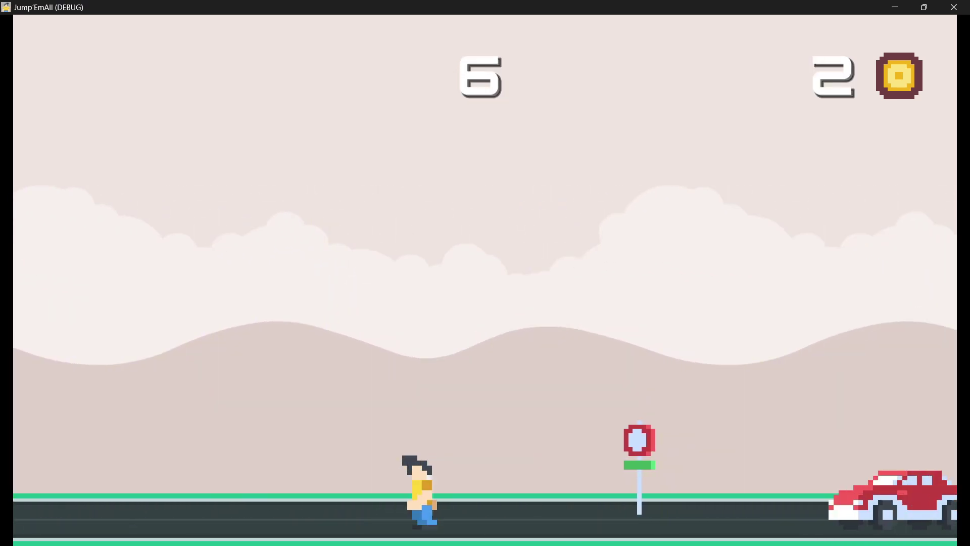
pyautogui.press('Up')
pyautogui.press('Right')
pyautogui.press('Down')
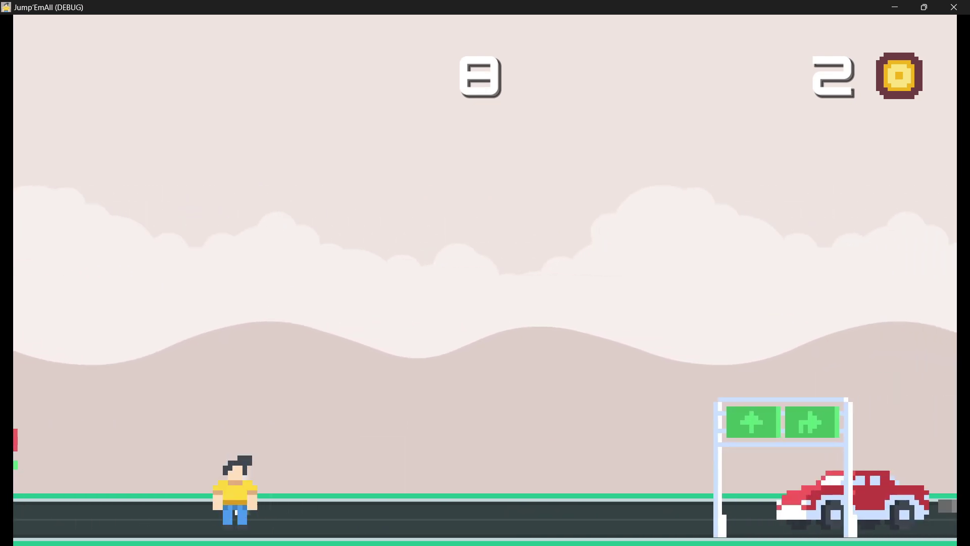
pyautogui.press('Up')
pyautogui.press('Right')
pyautogui.press('Left')
pyautogui.press('Up')
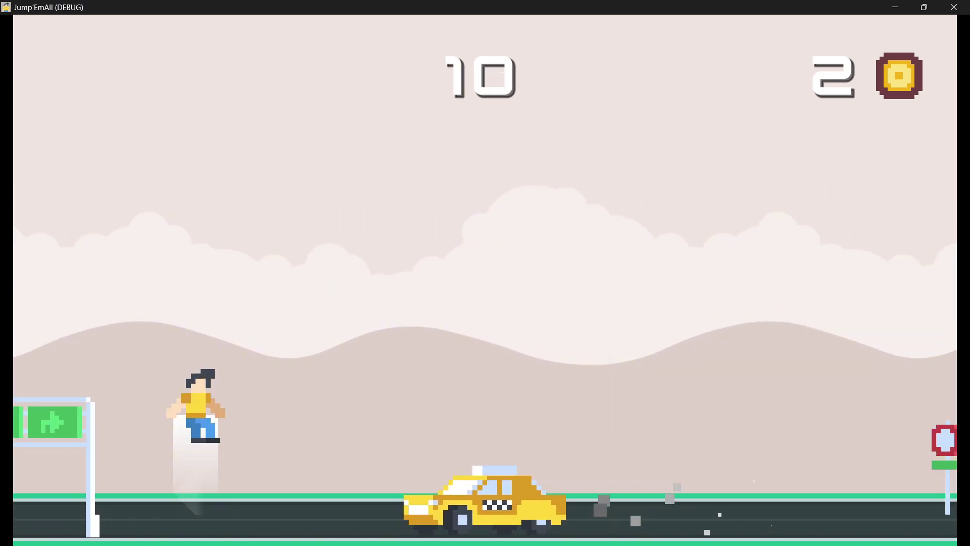
pyautogui.press('Right')
# Keep jumping, dashing and dropping past the taxi and the green car.
pyautogui.press('Up')
pyautogui.press('Down')
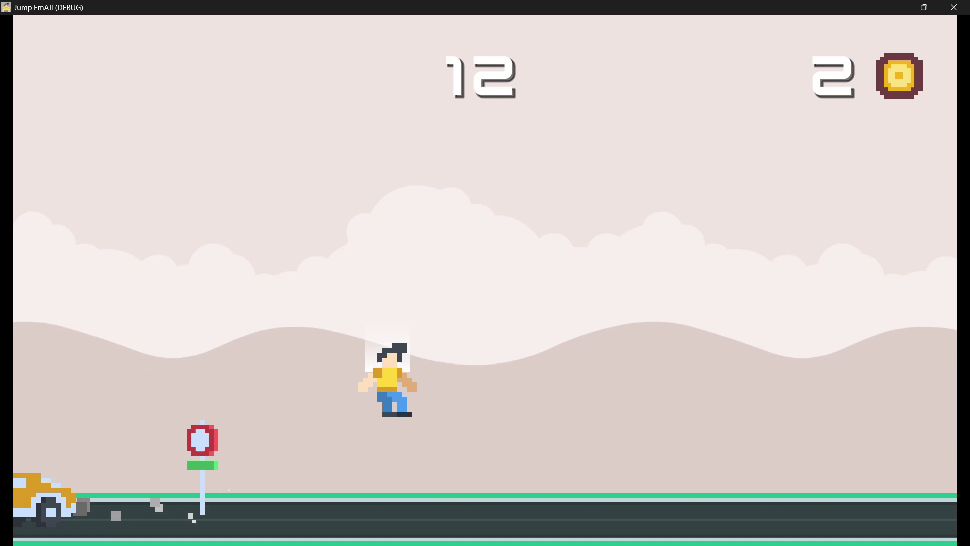
pyautogui.press('Left')
pyautogui.press('Up')
pyautogui.press('Up')
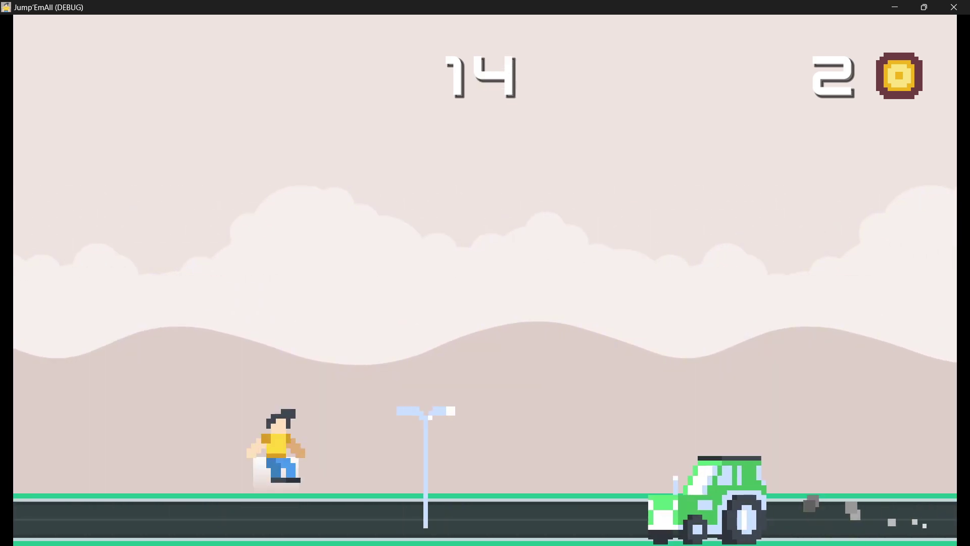
pyautogui.press('Right')
pyautogui.press('Down')
pyautogui.press('Left')
pyautogui.press('Up')
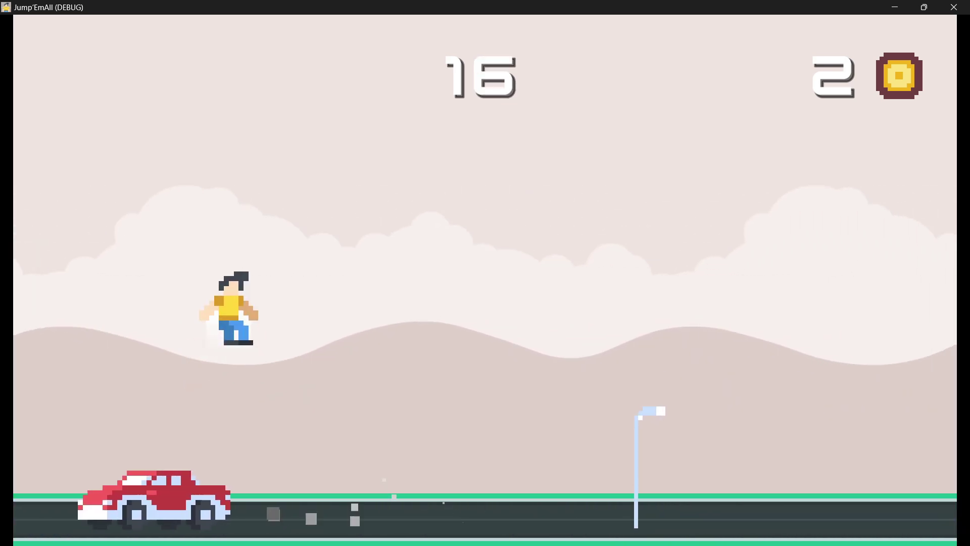
pyautogui.press('Right')
pyautogui.press('Up')
# Close the game and expand the Coin's CanvasItem Ordering section in the Inspector.
pyautogui.hotkey('alt', 'F4')
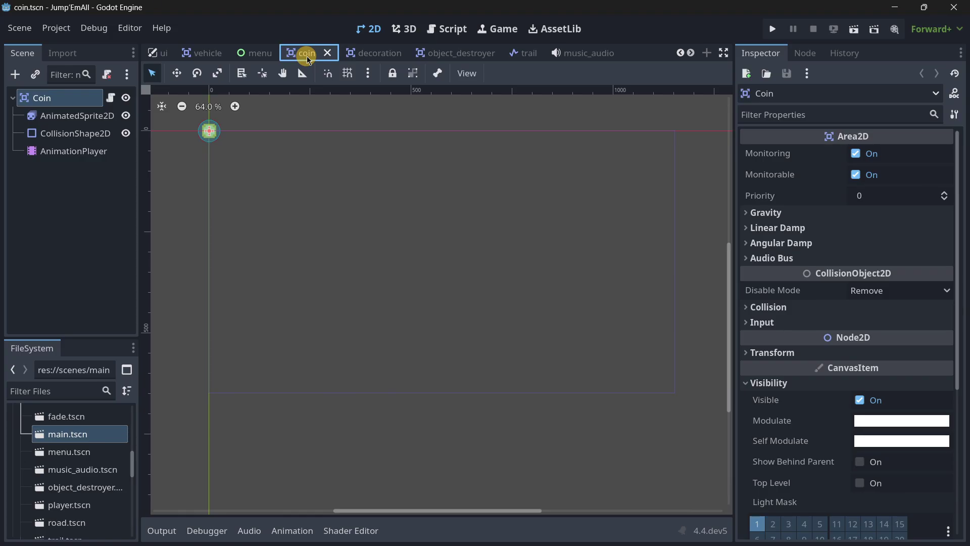
pyautogui.scroll(-5, 837, 213)
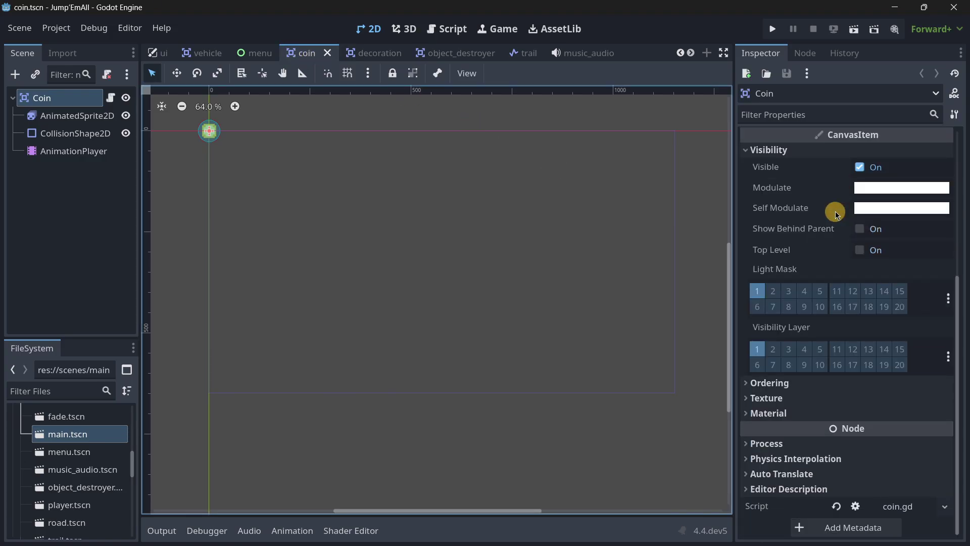
pyautogui.scroll(2, 836, 212)
pyautogui.scroll(-2, 833, 320)
pyautogui.click(768, 383)
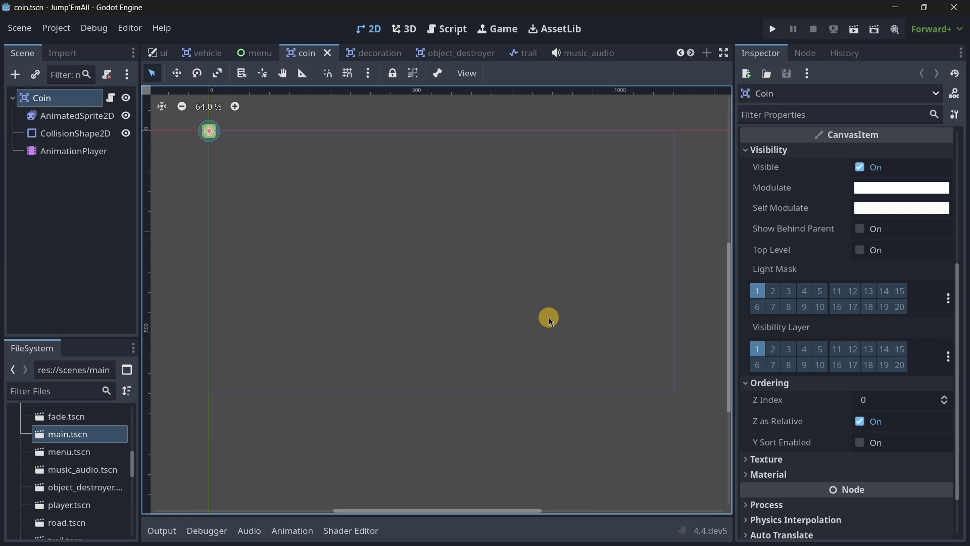
# Set the Coin's Z Index to 3, then revert it back to 0.
pyautogui.click(892, 398)
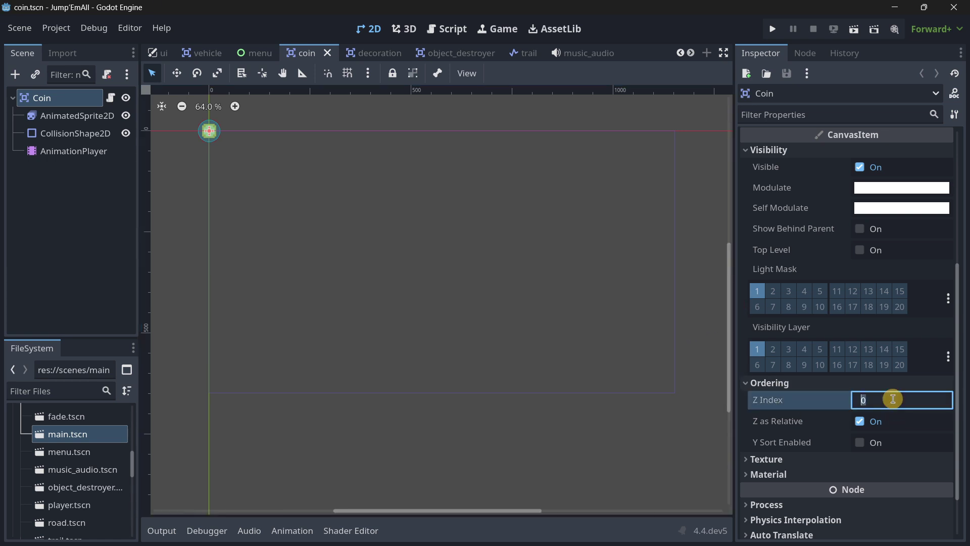
pyautogui.write('3')
pyautogui.press('Return')
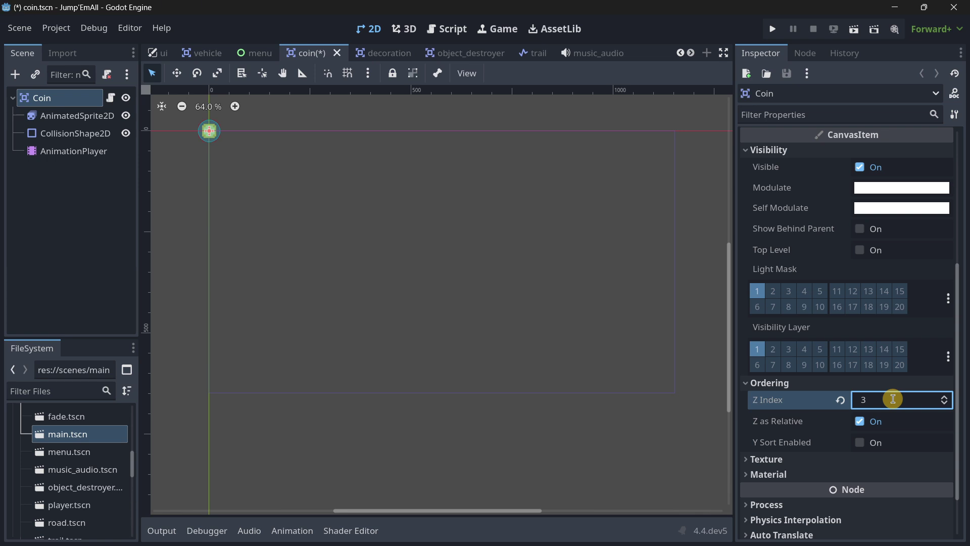
pyautogui.click(840, 400)
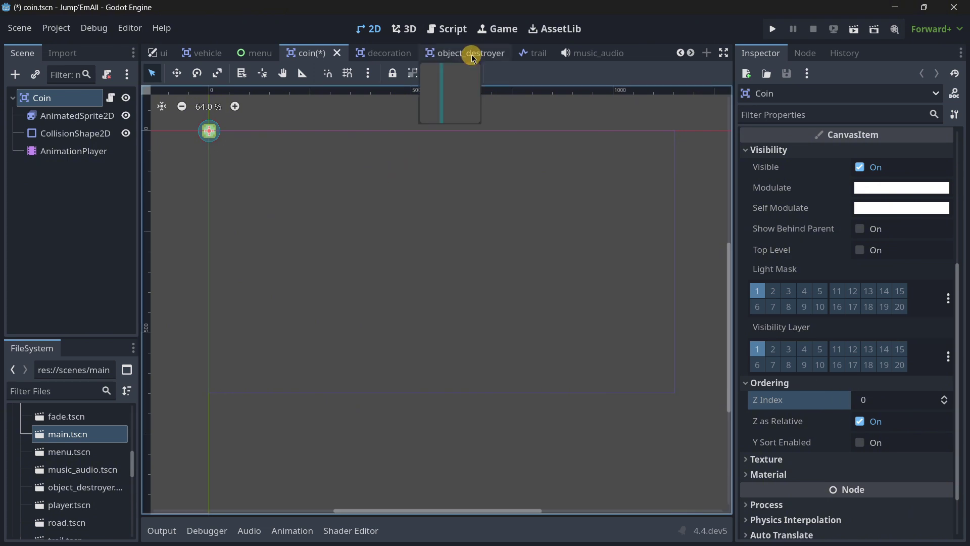
pyautogui.scroll(-2, 87, 429)
pyautogui.scroll(3, 68, 465)
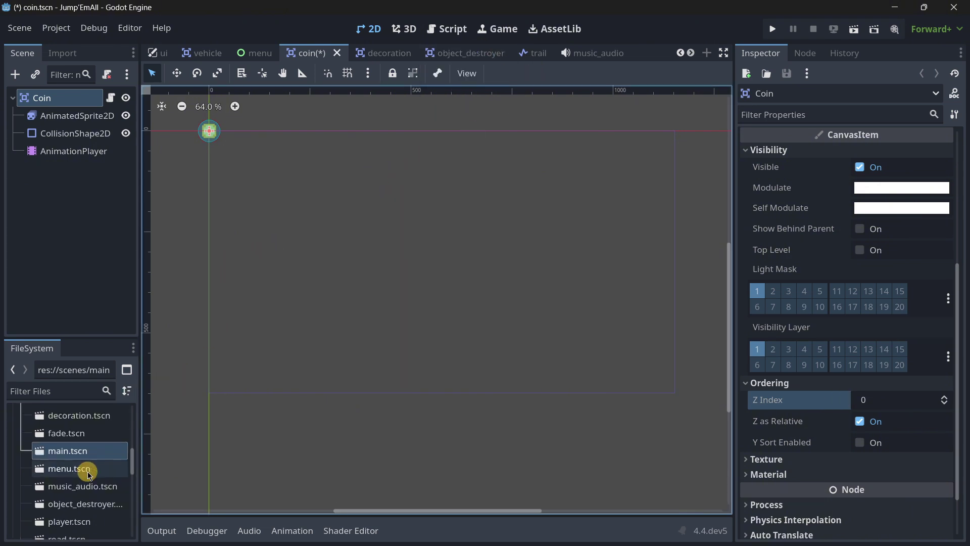
# Open main.tscn and widen the Scene dock so node names show in full.
pyautogui.doubleClick(64, 451)
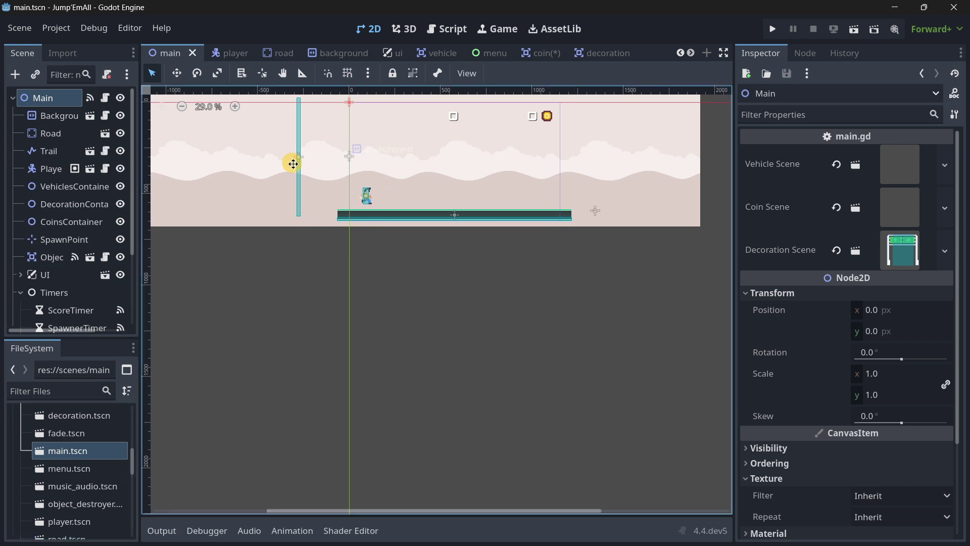
pyautogui.scroll(4, 293, 163)
pyautogui.keyDown('shift'); pyautogui.hscroll(-2, 293, 162); pyautogui.keyUp('shift')
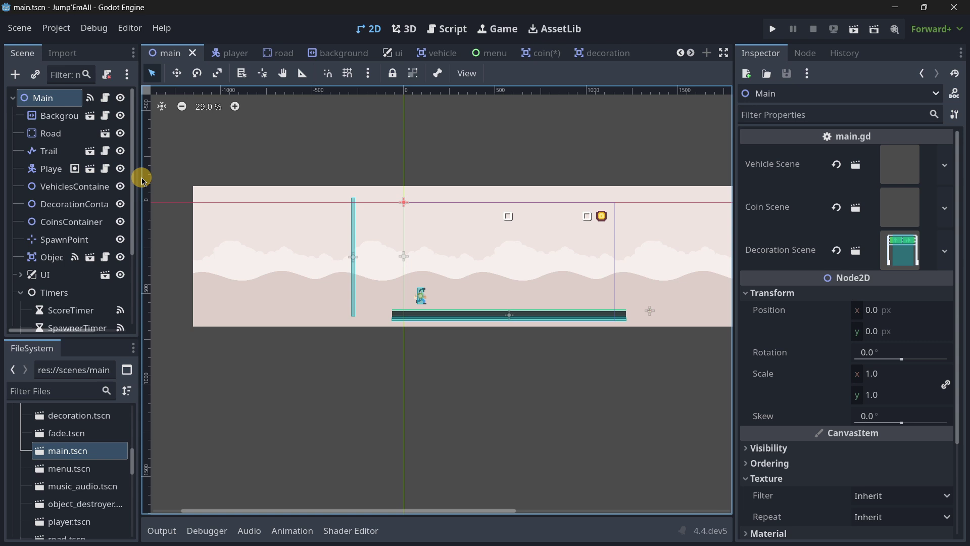
pyautogui.moveTo(141, 177); pyautogui.dragTo(180, 178)
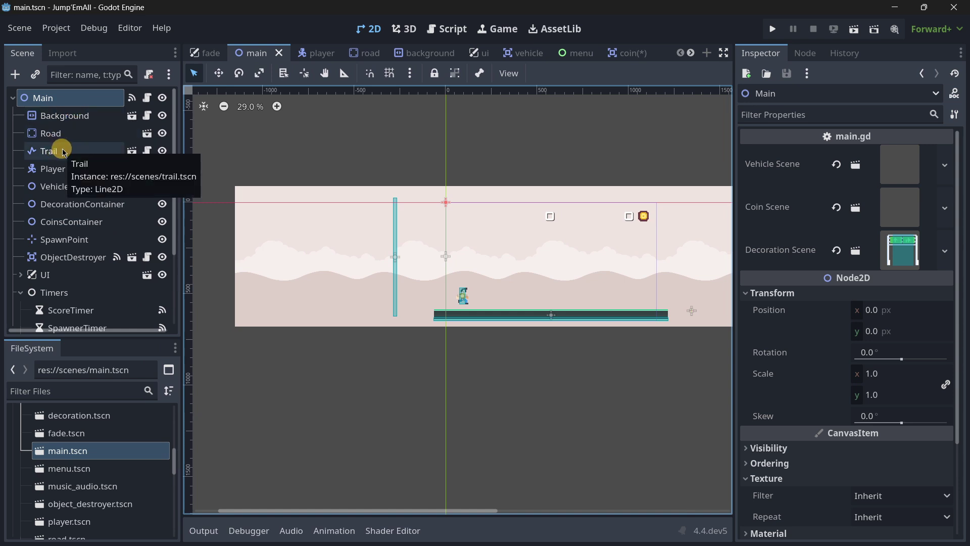
# Inspect the Background, Road, Trail, Player and Main nodes in the scene tree.
pyautogui.click(48, 116)
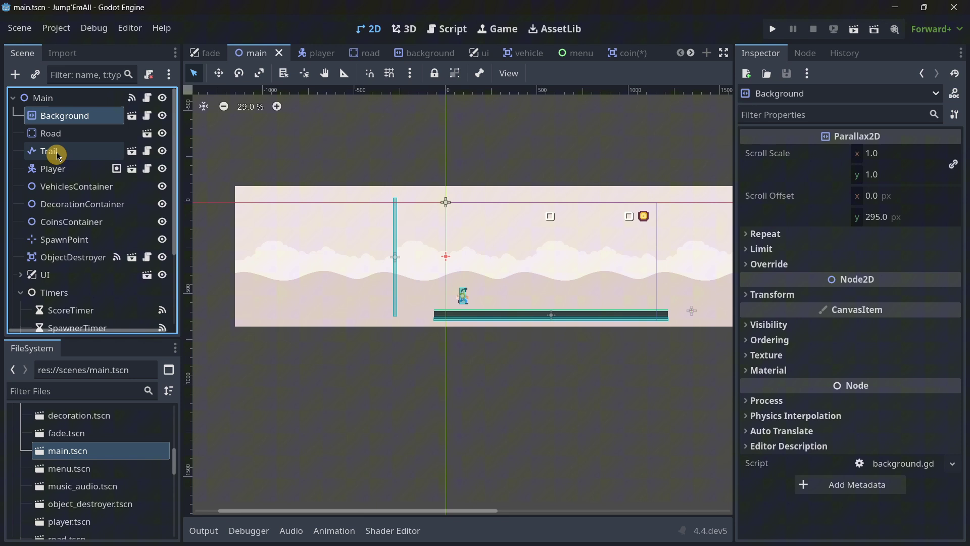
pyautogui.click(66, 133)
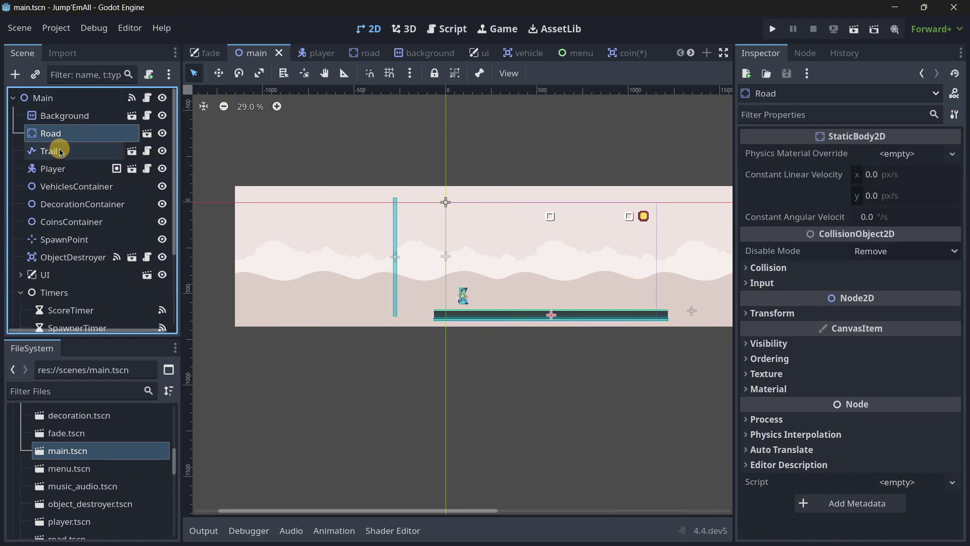
pyautogui.click(61, 150)
pyautogui.click(74, 170)
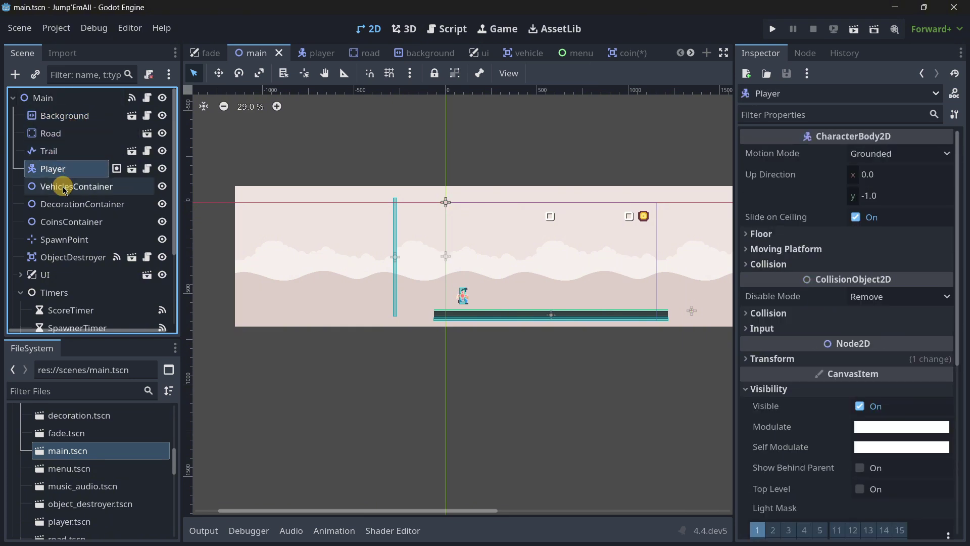
pyautogui.click(55, 99)
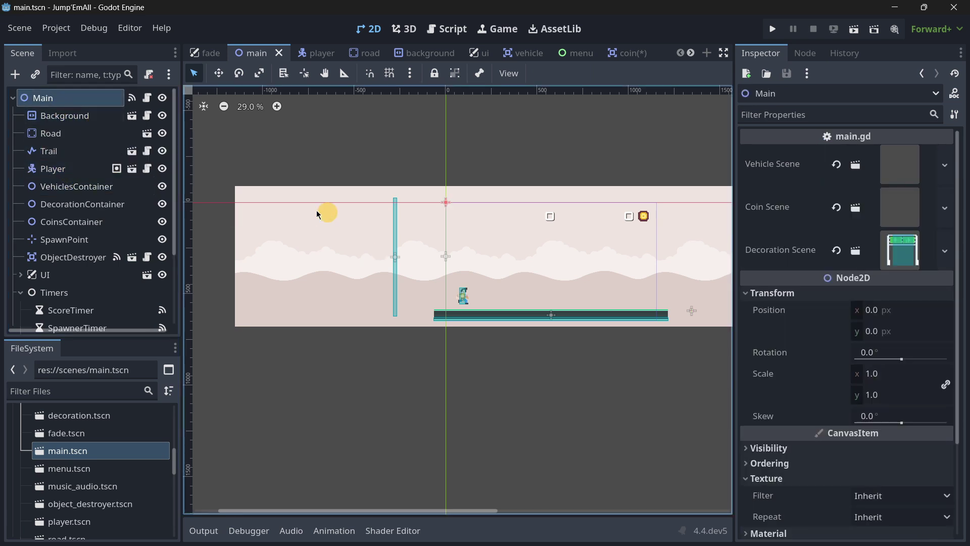
pyautogui.click(55, 113)
pyautogui.scroll(-3, 65, 277)
pyautogui.scroll(3, 67, 272)
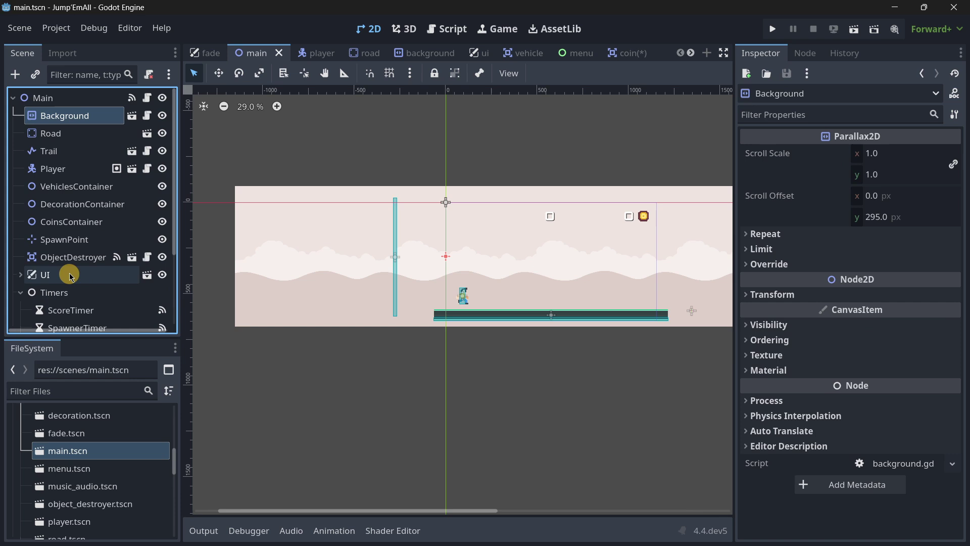
pyautogui.moveTo(358, 222); pyautogui.dragTo(279, 207, button='middle')
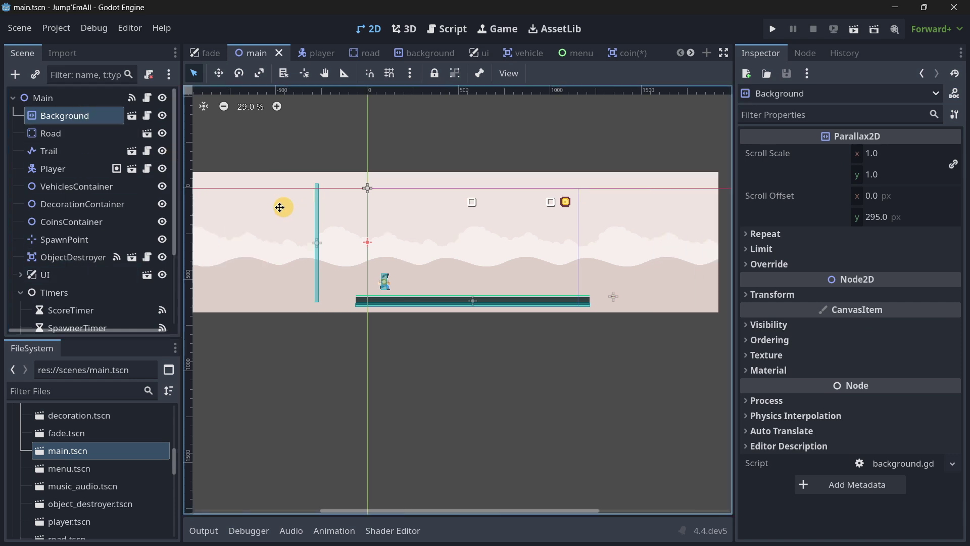
# Inspect the Road, Trail, Player and VehiclesContainer nodes.
pyautogui.click(71, 133)
pyautogui.click(60, 152)
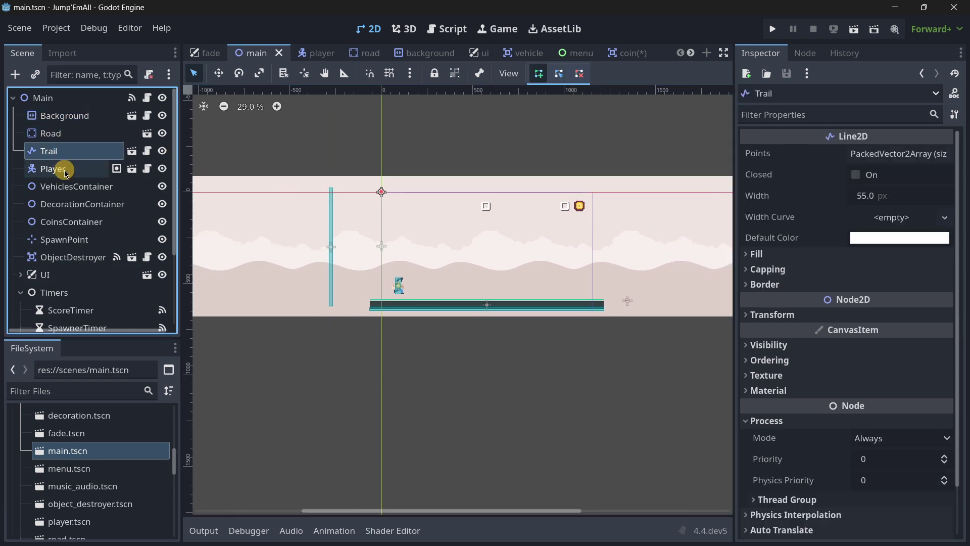
pyautogui.click(63, 166)
pyautogui.click(65, 192)
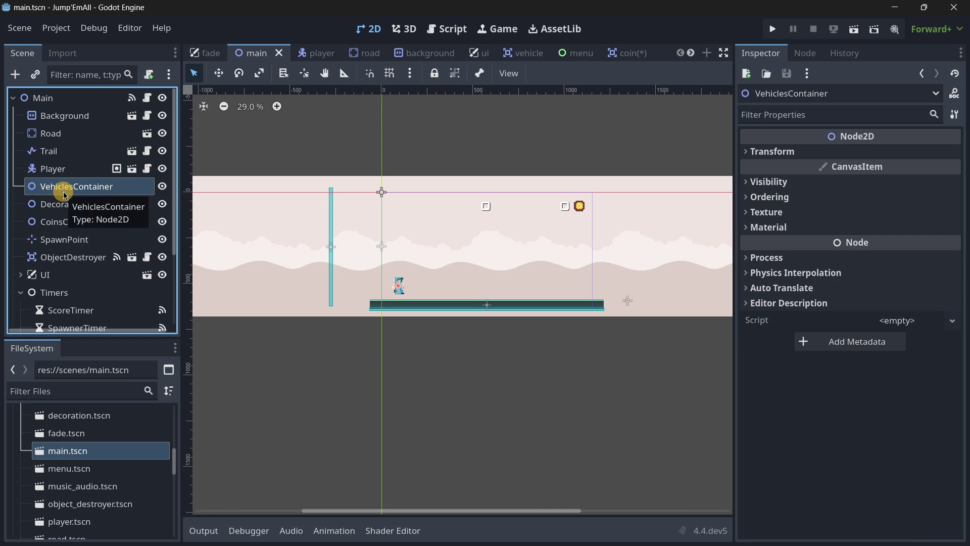
pyautogui.click(45, 172)
# Set the Trail node's Z Index to 5 and save main.tscn.
pyautogui.click(48, 151)
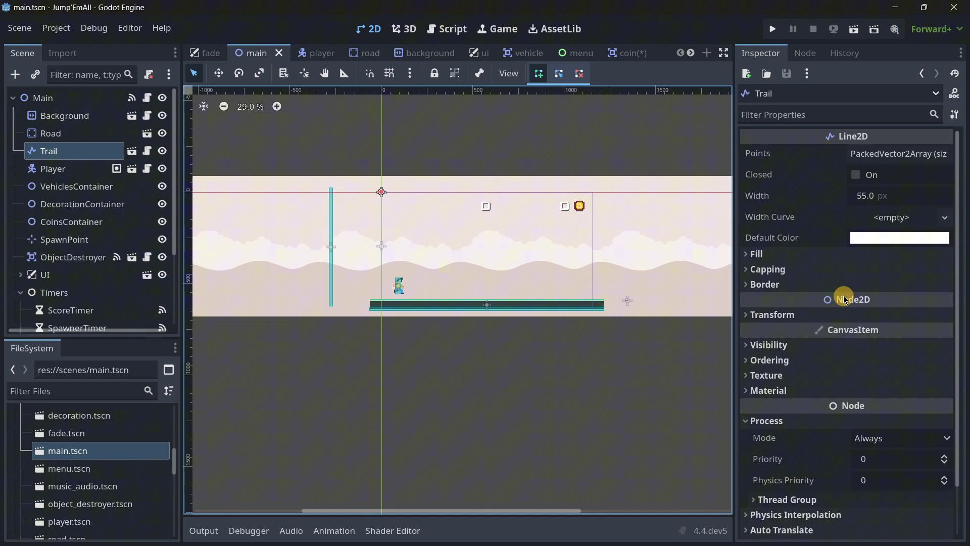
pyautogui.scroll(-2, 829, 328)
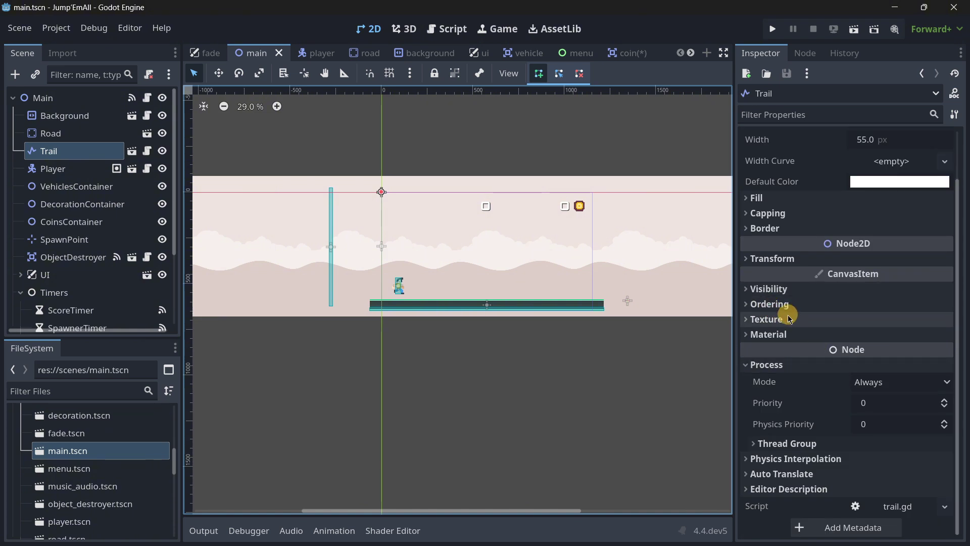
pyautogui.click(773, 305)
pyautogui.click(883, 321)
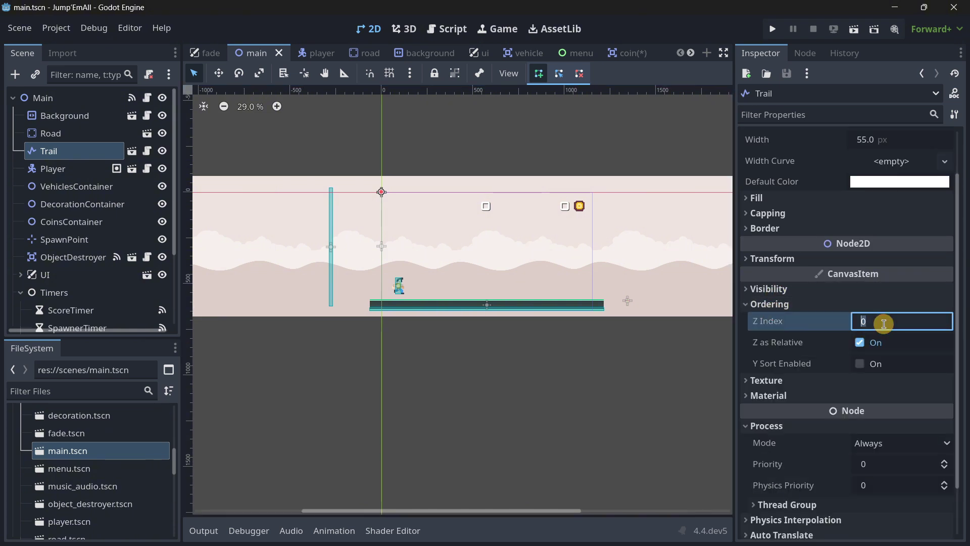
pyautogui.write('5')
pyautogui.press('Return')
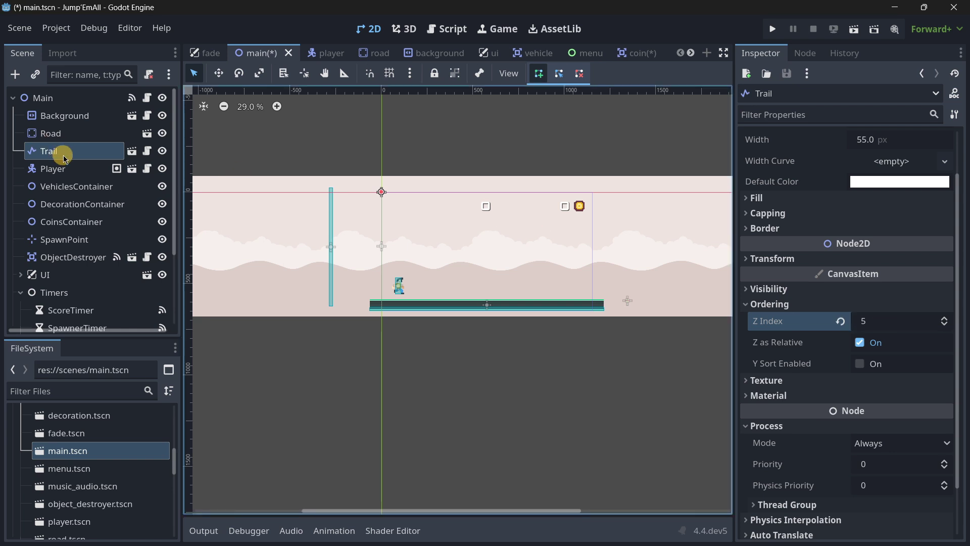
pyautogui.hotkey('ctrl', 's')
# Try Player Z Index 5 and moving Player to the top, then undo both.
pyautogui.click(50, 168)
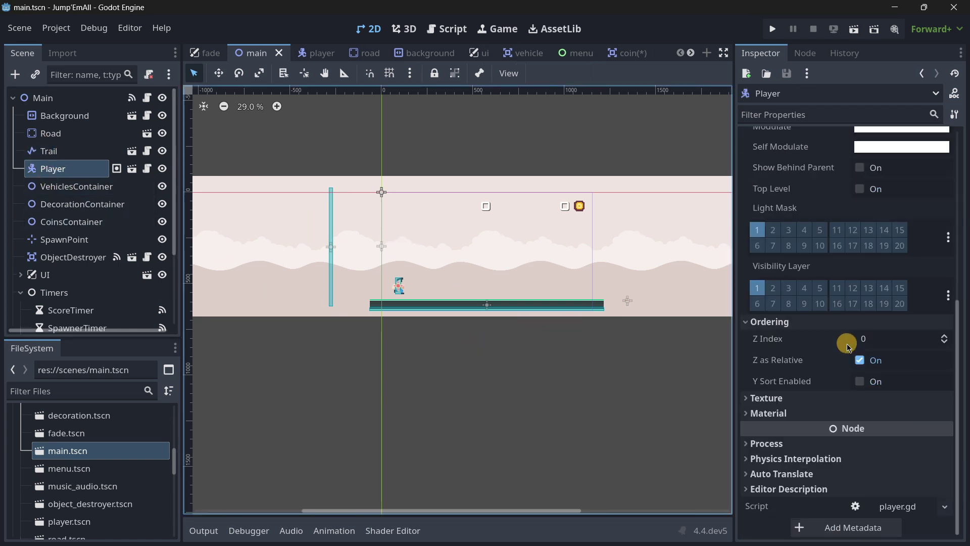
pyautogui.click(875, 338)
pyautogui.write('5')
pyautogui.press('Return')
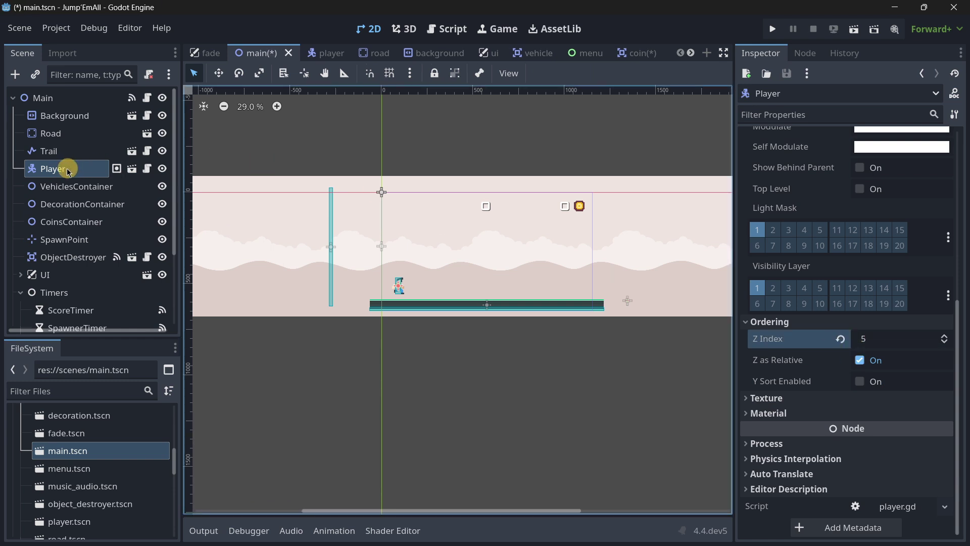
pyautogui.moveTo(69, 171); pyautogui.dragTo(63, 107)
pyautogui.hotkey('ctrl', 'z')
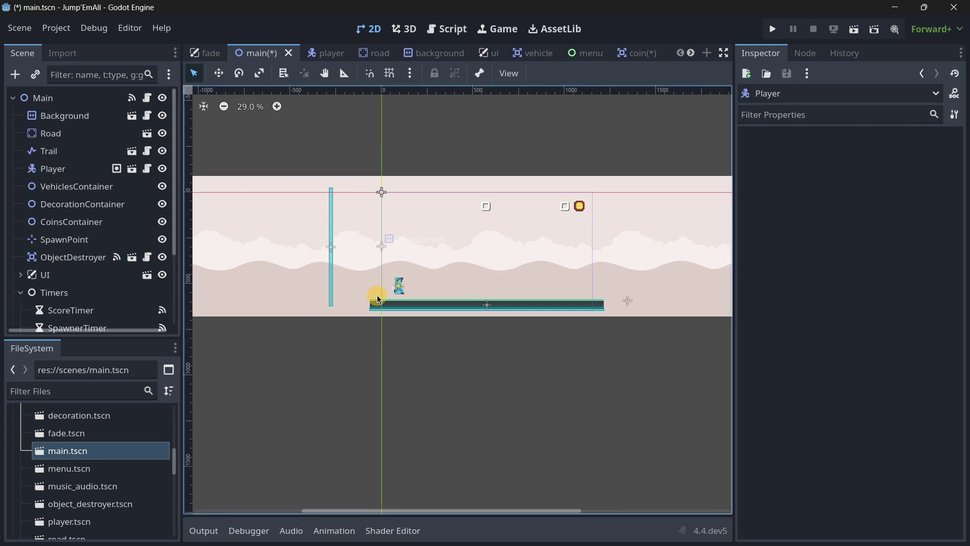
pyautogui.click(69, 168)
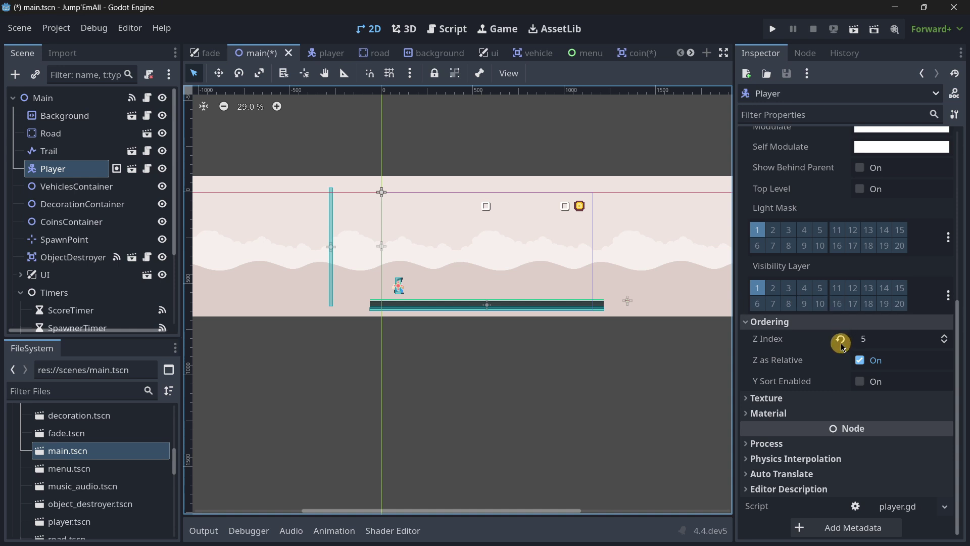
pyautogui.click(841, 345)
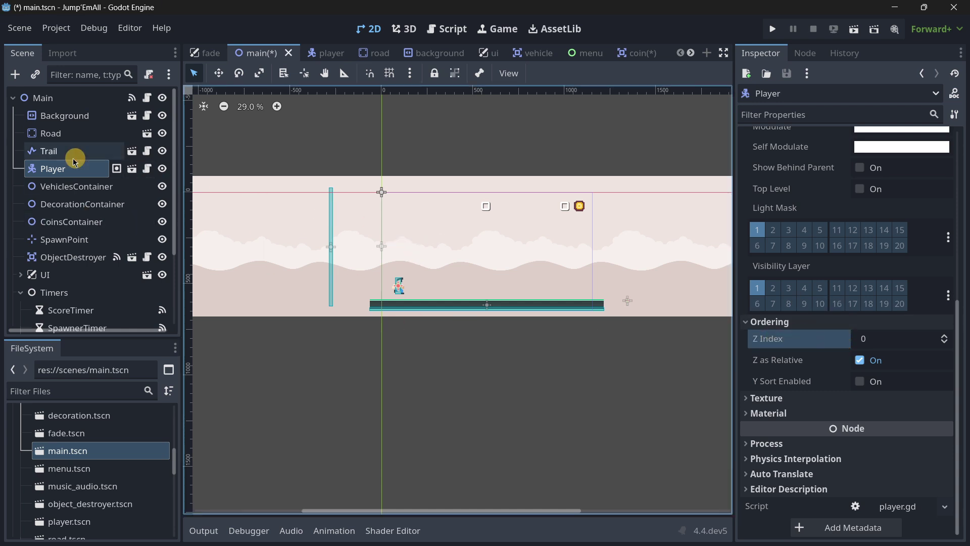
pyautogui.moveTo(52, 174); pyautogui.dragTo(30, 107)
pyautogui.click(68, 135)
pyautogui.click(59, 117)
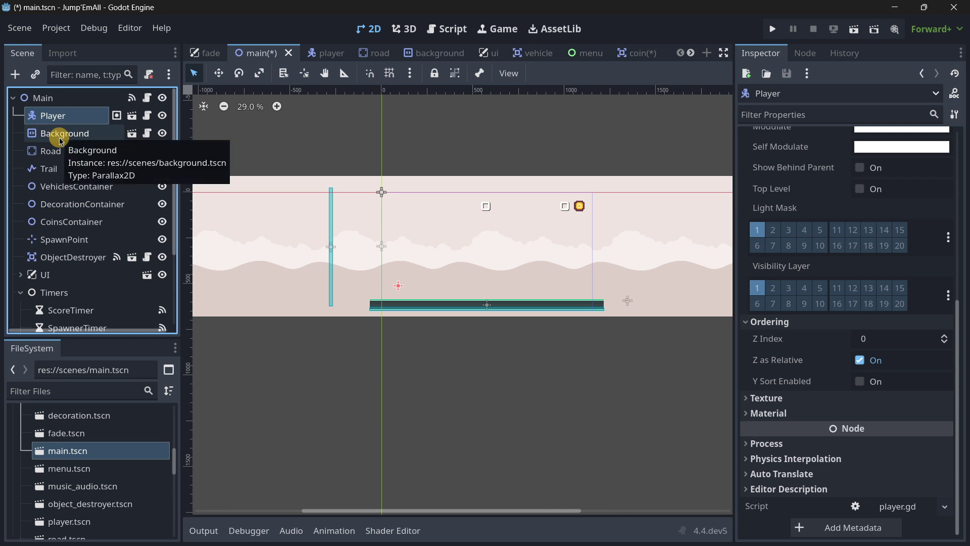
pyautogui.moveTo(61, 141); pyautogui.dragTo(40, 109)
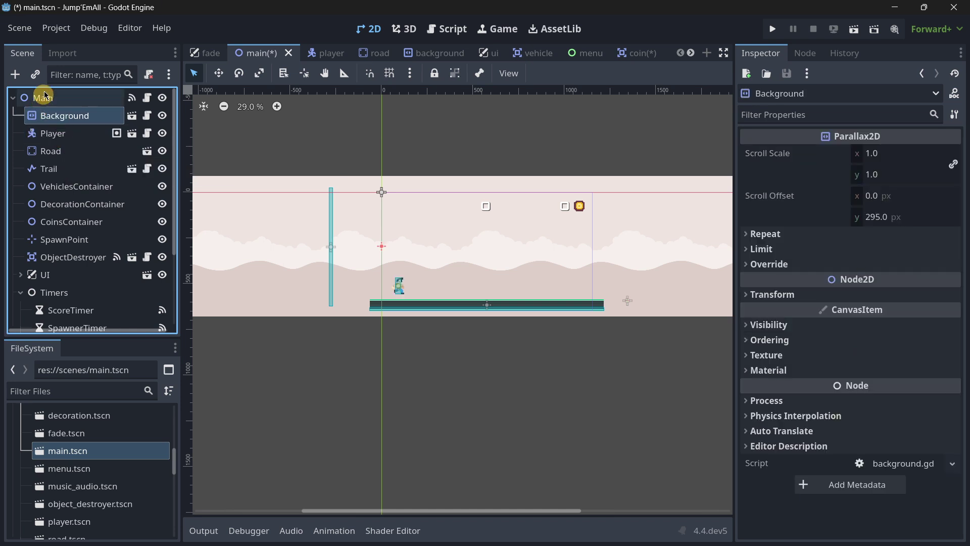
pyautogui.scroll(6, 403, 249)
pyautogui.click(52, 133)
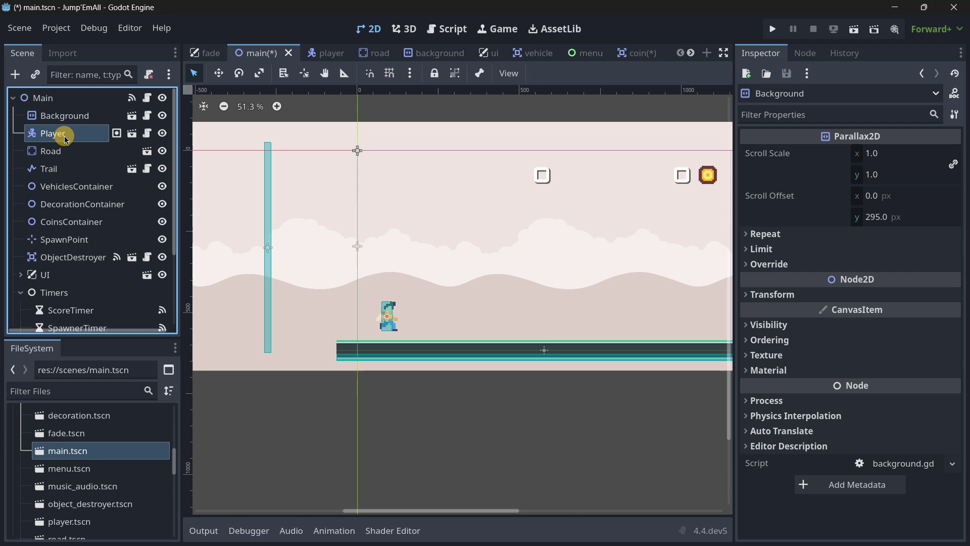
pyautogui.moveTo(360, 270); pyautogui.dragTo(336, 244, button='middle')
pyautogui.press('w')
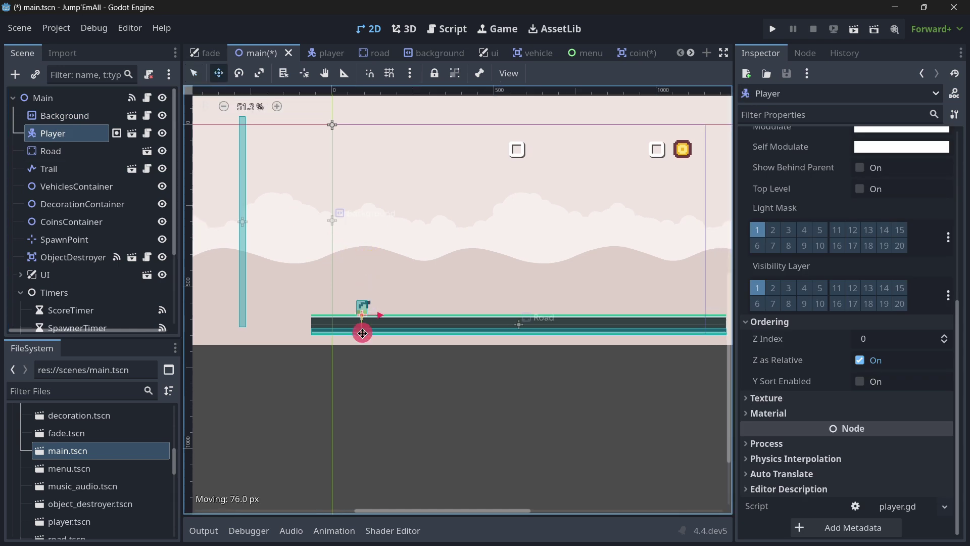
pyautogui.scroll(18, 358, 331)
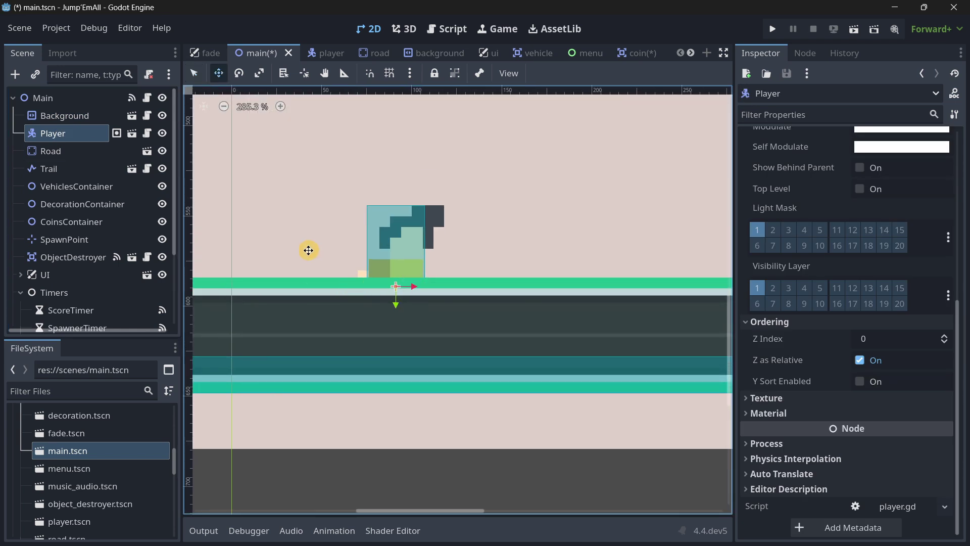
pyautogui.scroll(-10, 308, 250)
pyautogui.scroll(-16, 372, 247)
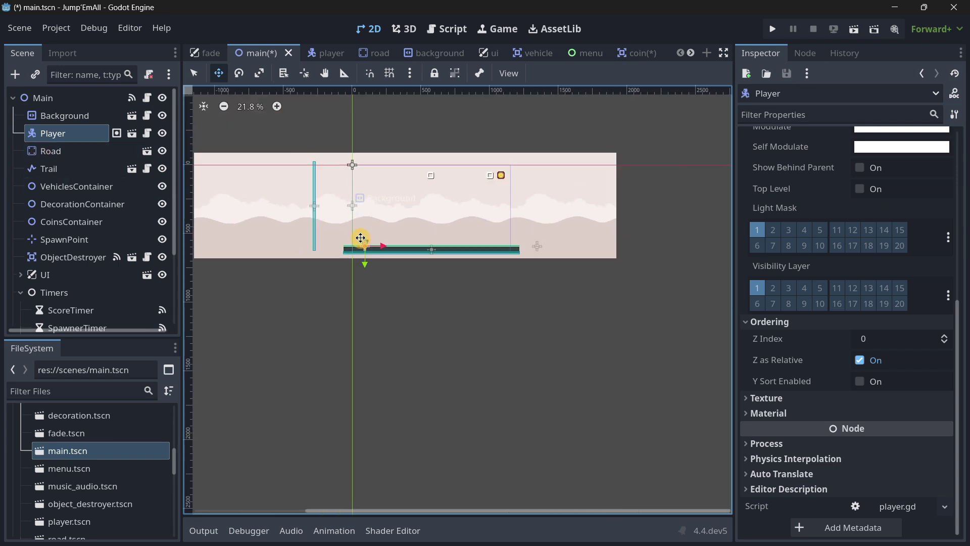
pyautogui.moveTo(345, 212); pyautogui.dragTo(364, 234, button='middle')
pyautogui.hotkey('ctrl', 'z')
pyautogui.hotkey('ctrl', 'z')
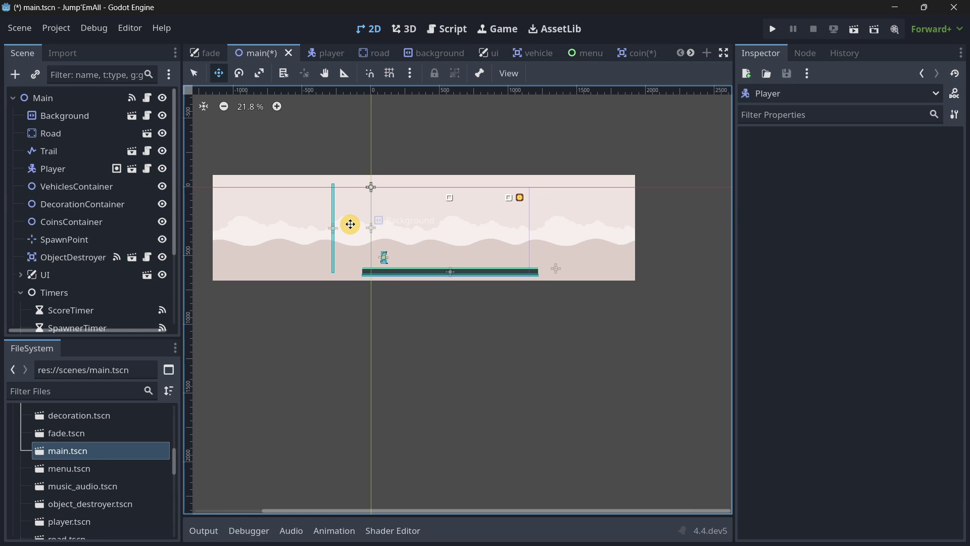
pyautogui.click(71, 187)
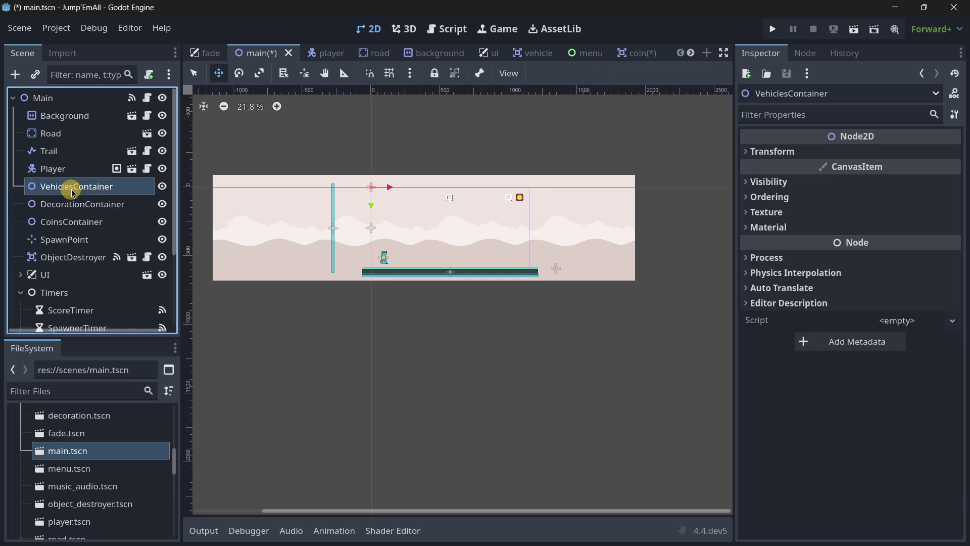
pyautogui.click(61, 171)
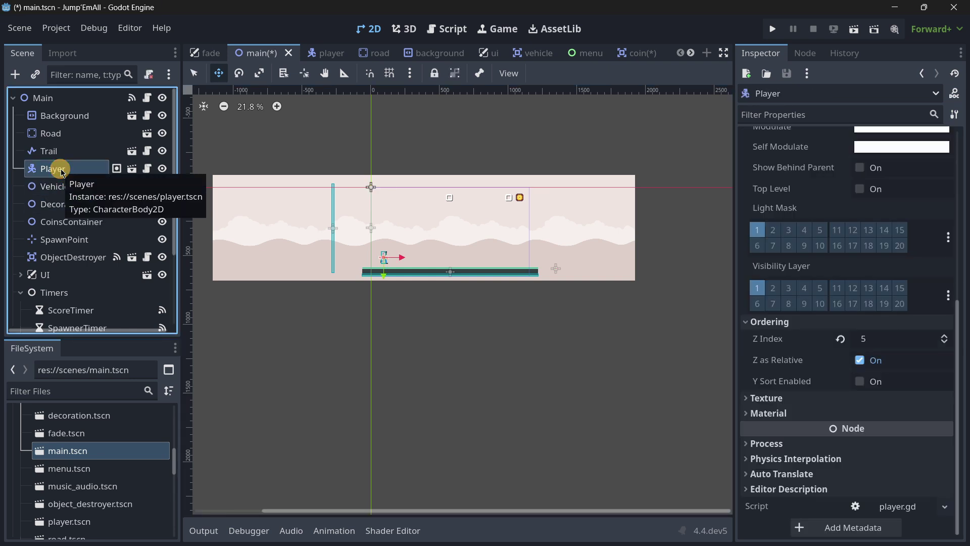
pyautogui.click(71, 150)
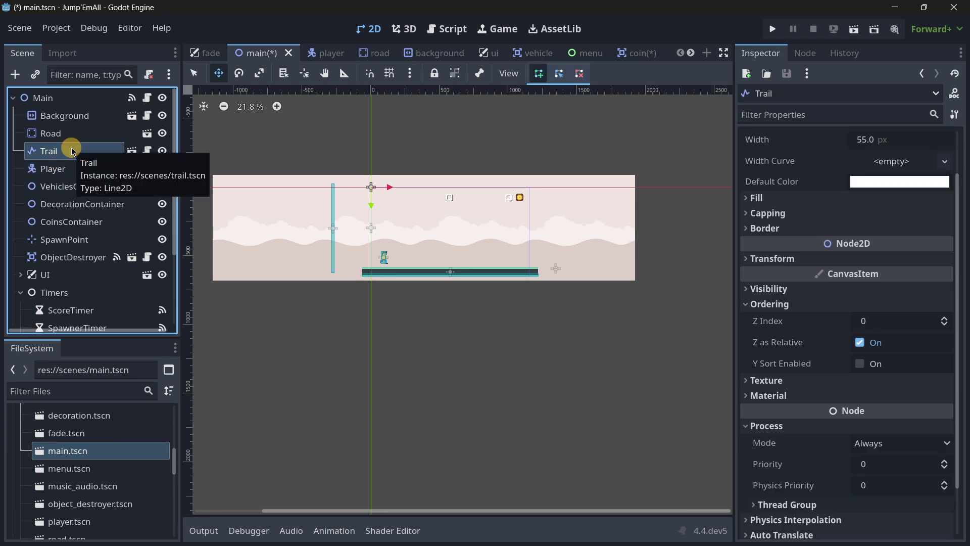
pyautogui.click(71, 133)
pyautogui.click(73, 122)
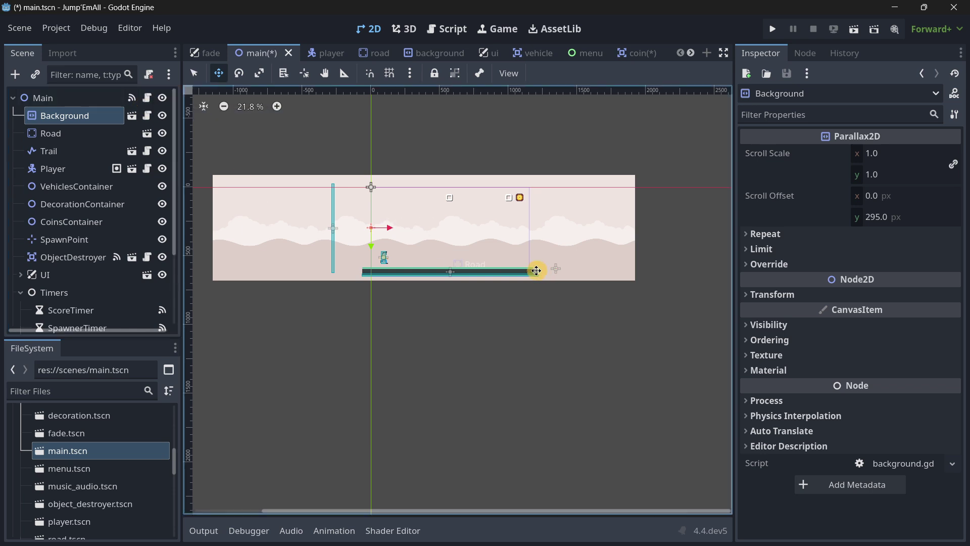
pyautogui.scroll(3, 536, 283)
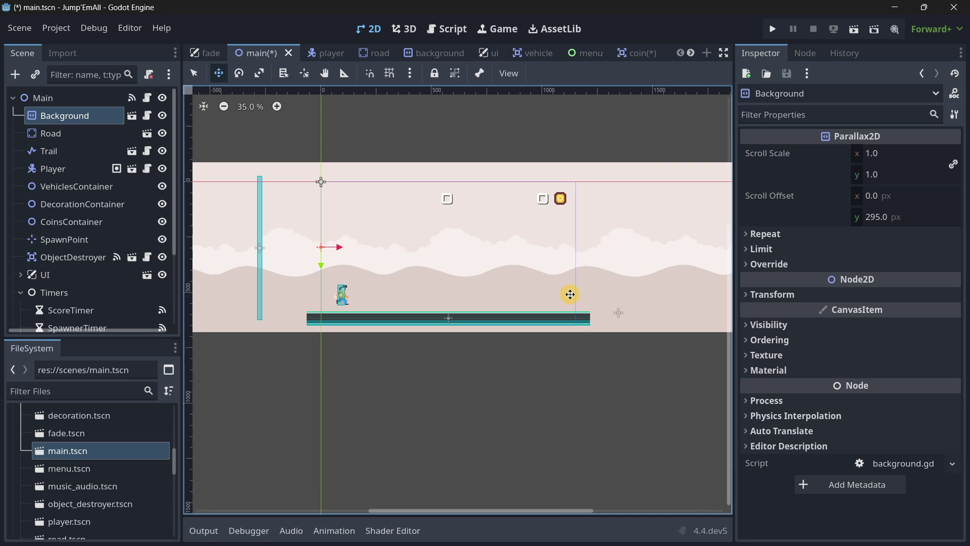
pyautogui.click(94, 185)
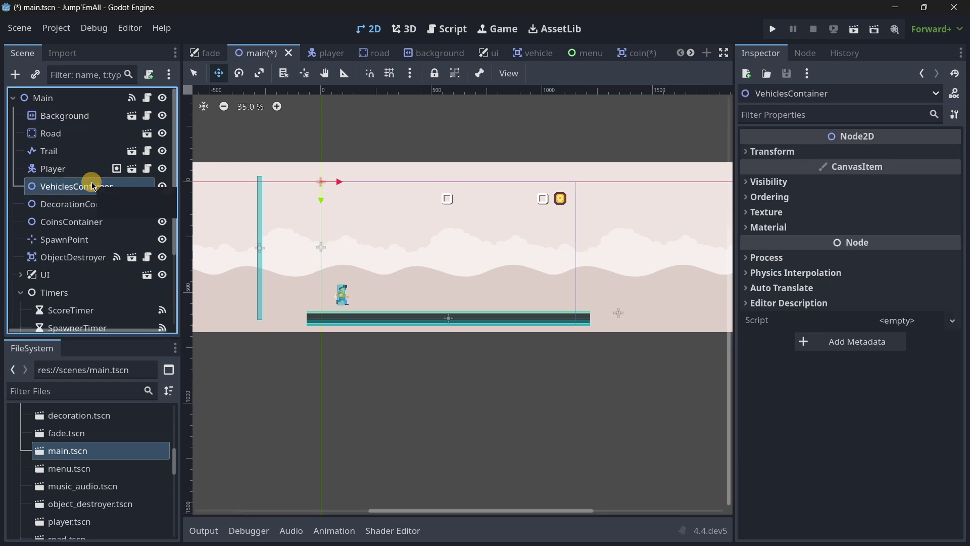
pyautogui.click(66, 204)
pyautogui.click(66, 221)
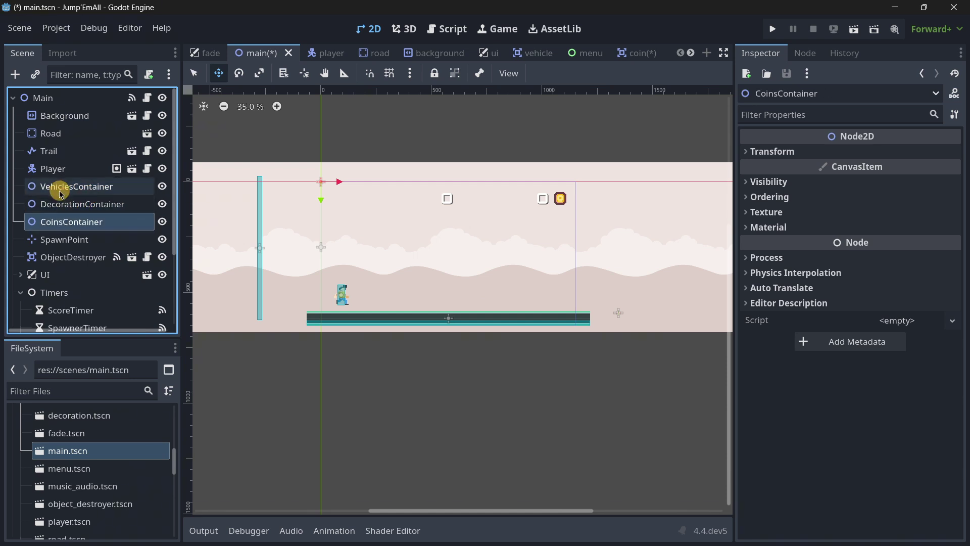
pyautogui.click(60, 186)
pyautogui.click(65, 204)
pyautogui.click(70, 221)
pyautogui.click(64, 189)
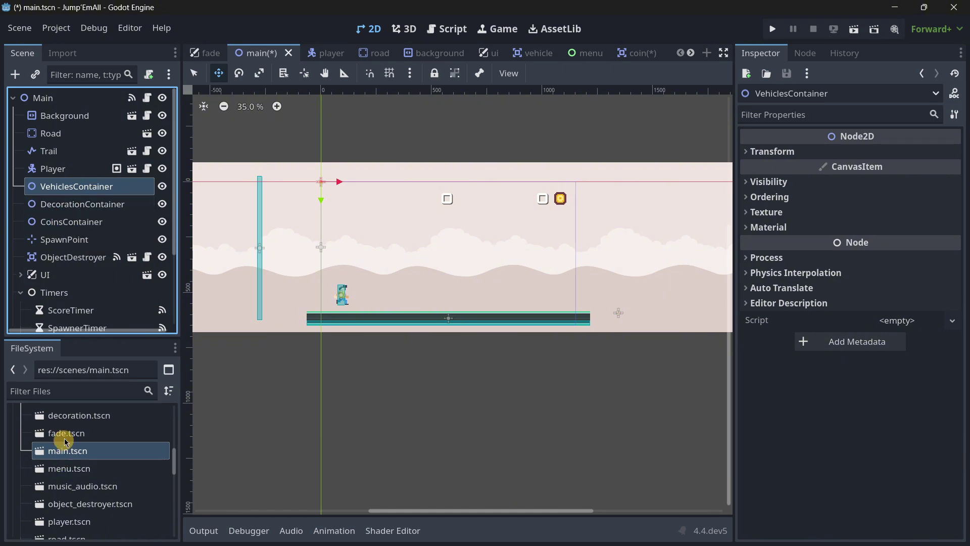
# Instance vehicle.tscn under VehiclesContainer and decoration.tscn under DecorationContainer.
pyautogui.click(34, 75)
pyautogui.write('vehi')
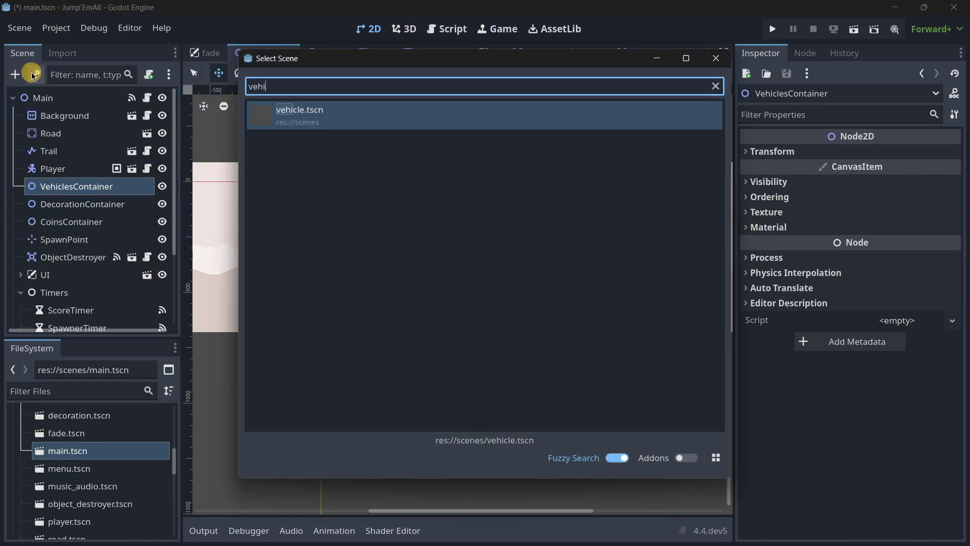
pyautogui.press('Return')
pyautogui.click(78, 224)
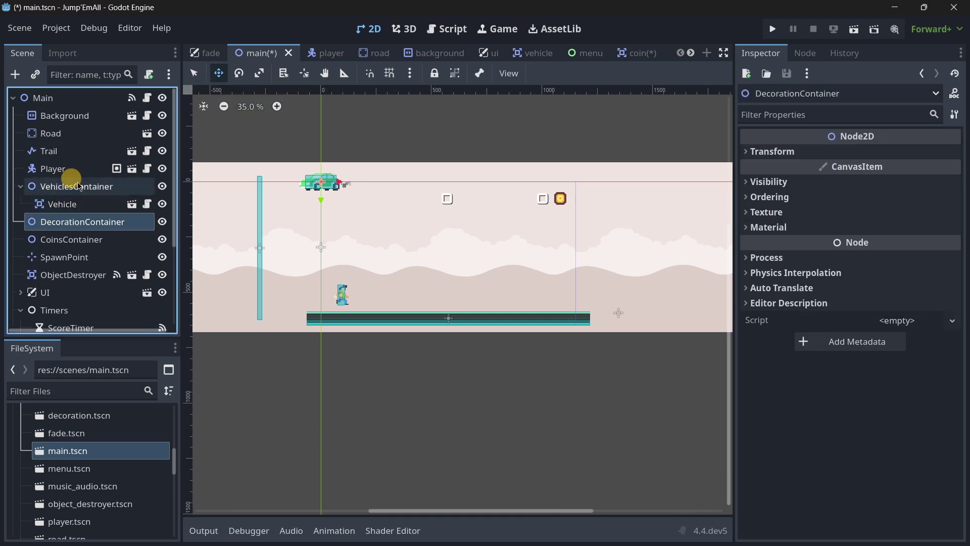
pyautogui.click(35, 76)
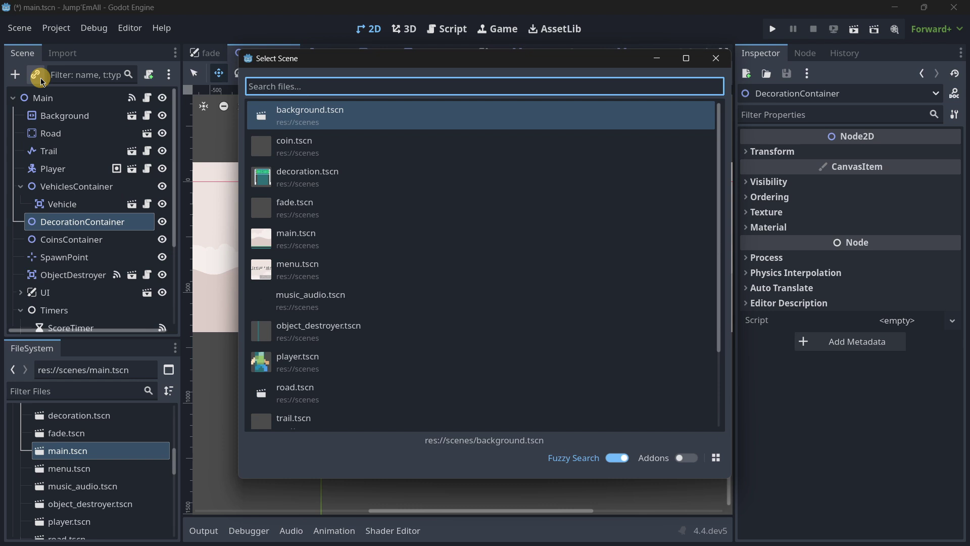
pyautogui.write('de')
pyautogui.press('Down')
pyautogui.press('Return')
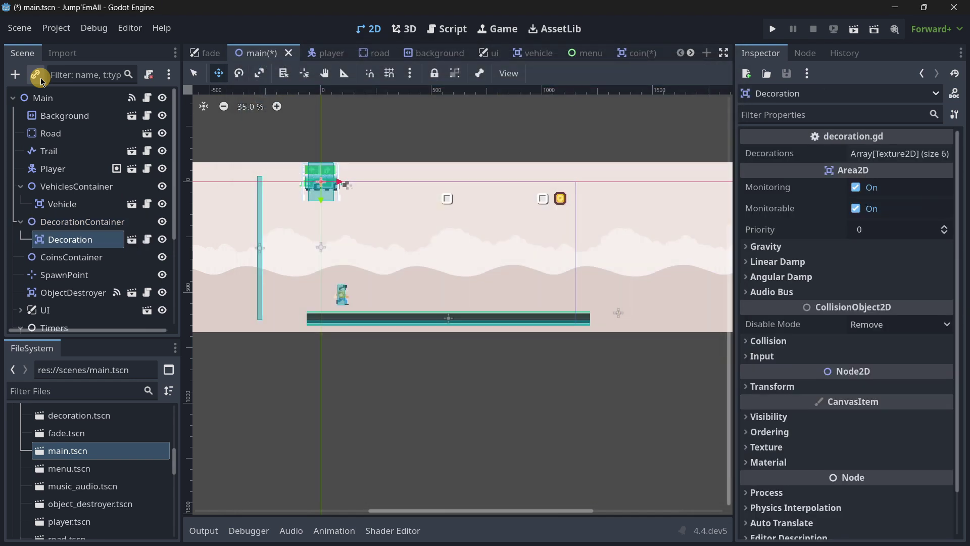
# Instance coin.tscn as a child of CoinsContainer.
pyautogui.press('Down')
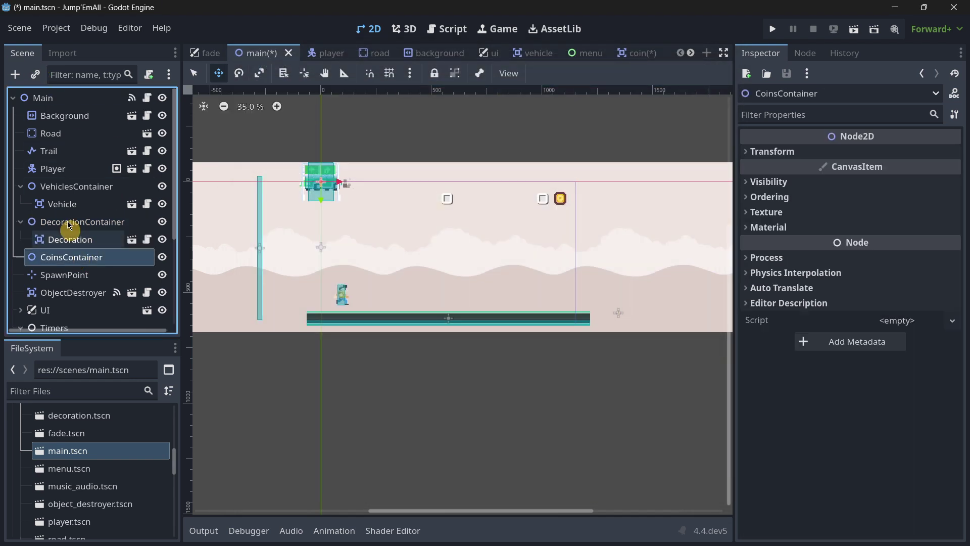
pyautogui.click(35, 75)
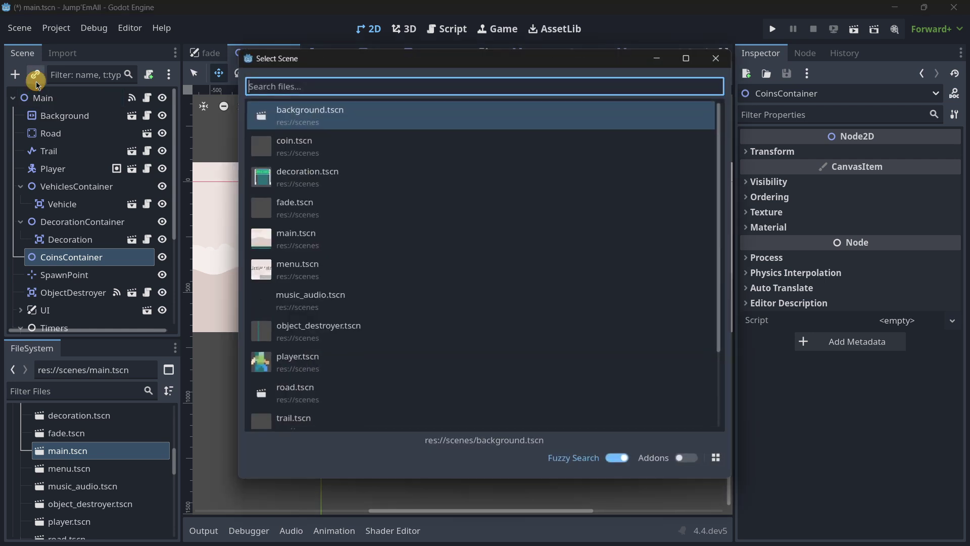
pyautogui.write('coin')
pyautogui.press('Return')
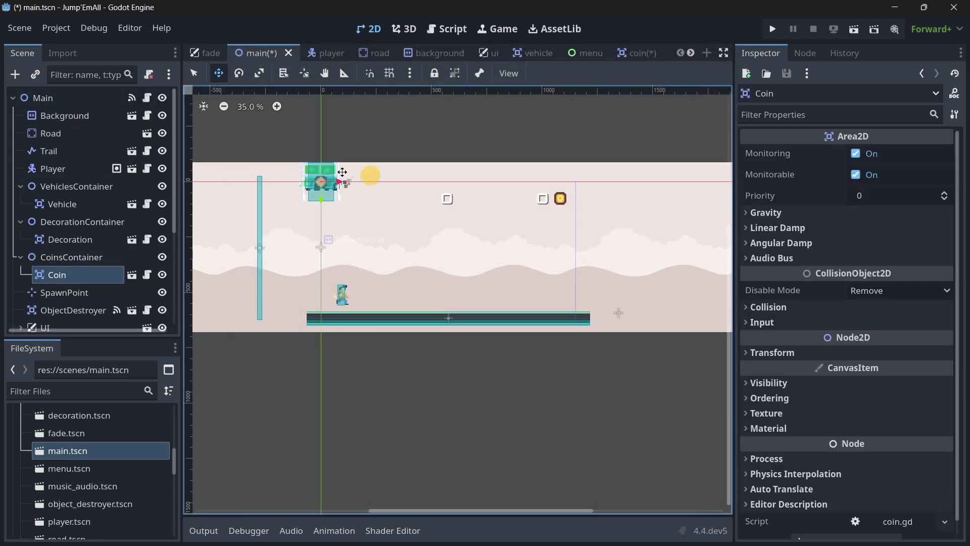
# Select Coin, Decoration and Vehicle together and move them onto the road.
pyautogui.keyDown('ctrl'); pyautogui.click(71, 239); pyautogui.keyUp('ctrl')
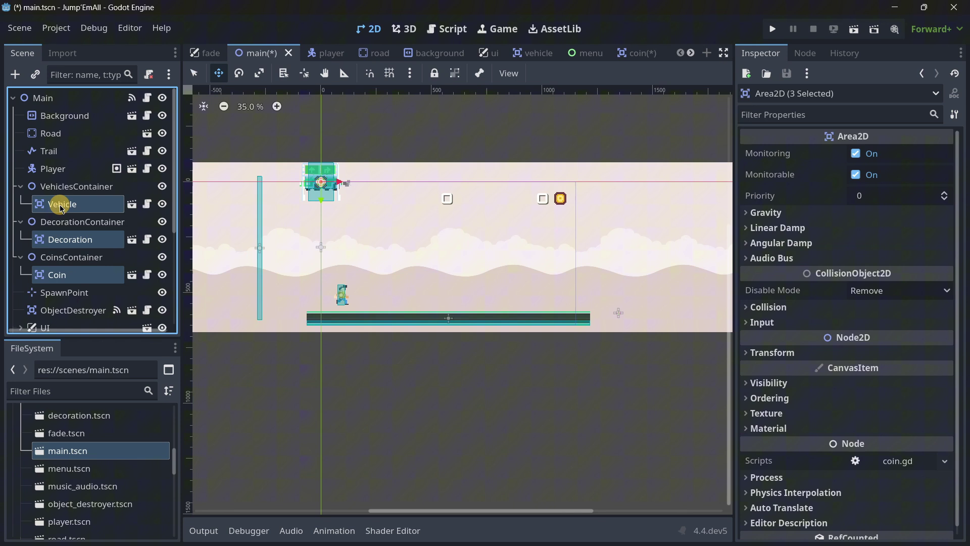
pyautogui.keyDown('ctrl'); pyautogui.click(63, 203); pyautogui.keyUp('ctrl')
pyautogui.moveTo(321, 183); pyautogui.dragTo(585, 299)
pyautogui.moveTo(585, 299); pyautogui.dragTo(439, 290, button='middle')
# Nudge the car left along the road and move the decoration gate beside it.
pyautogui.click(62, 204)
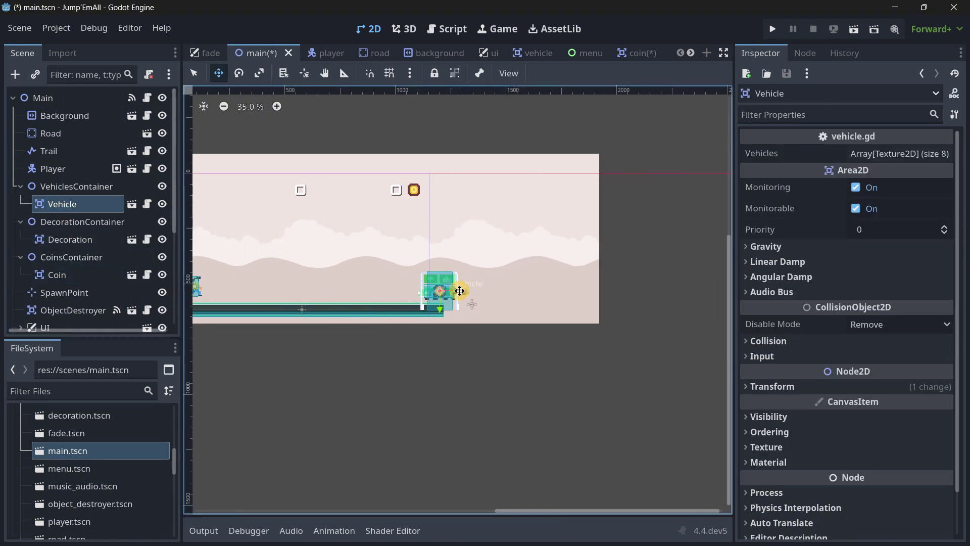
pyautogui.moveTo(459, 291); pyautogui.dragTo(424, 300)
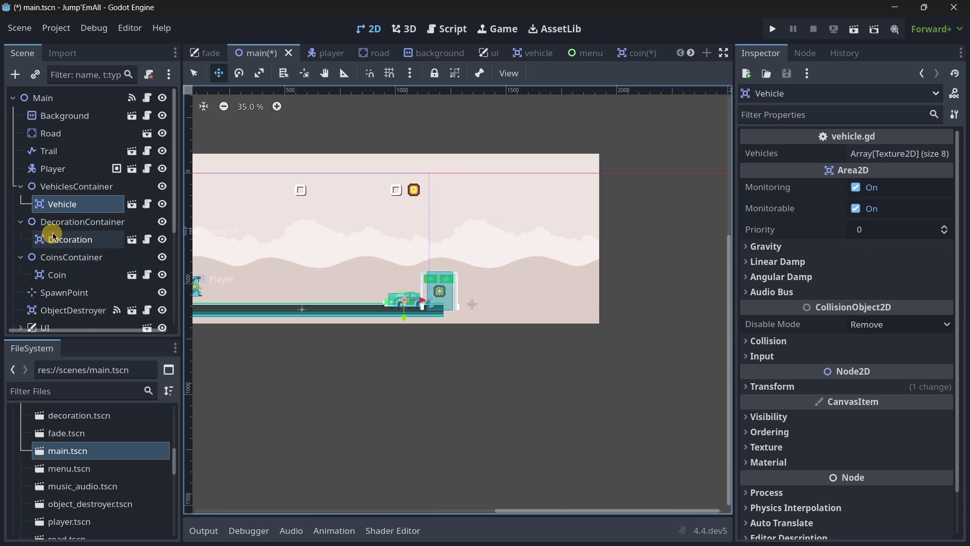
pyautogui.click(74, 275)
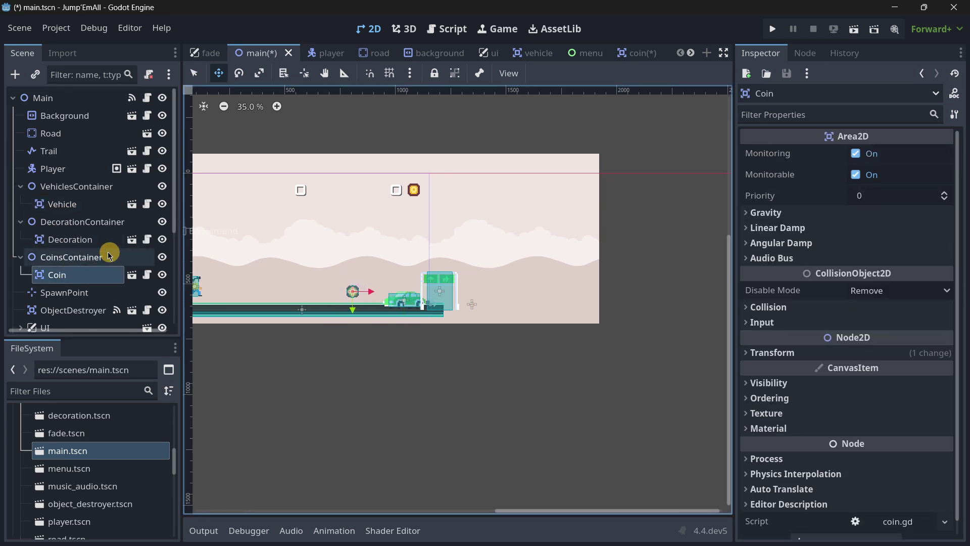
pyautogui.click(79, 222)
pyautogui.moveTo(439, 292); pyautogui.dragTo(303, 292)
pyautogui.scroll(3, 280, 326)
pyautogui.scroll(2, 279, 326)
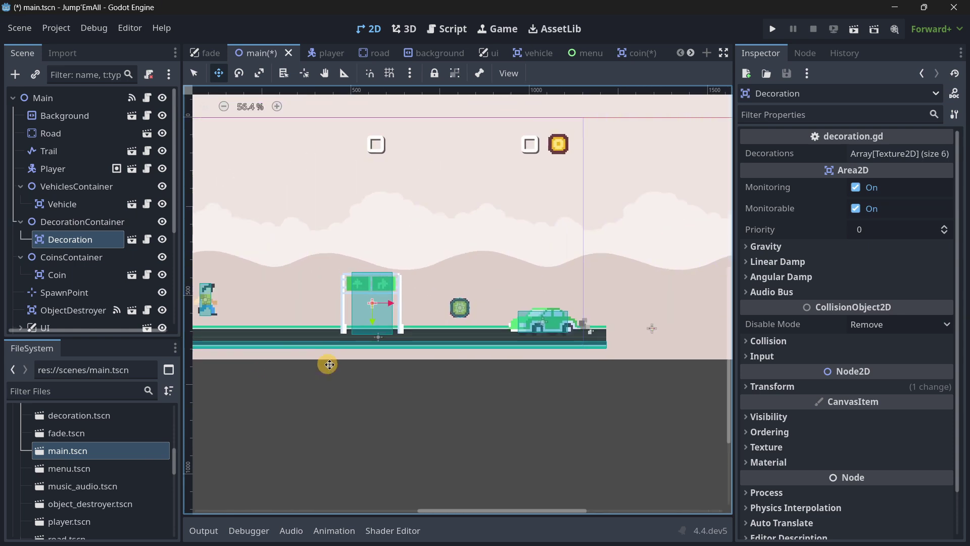
# Shift the coin near the gate and move CoinsContainer above VehiclesContainer in the tree.
pyautogui.click(81, 274)
pyautogui.scroll(4, 500, 305)
pyautogui.moveTo(490, 304); pyautogui.dragTo(509, 326)
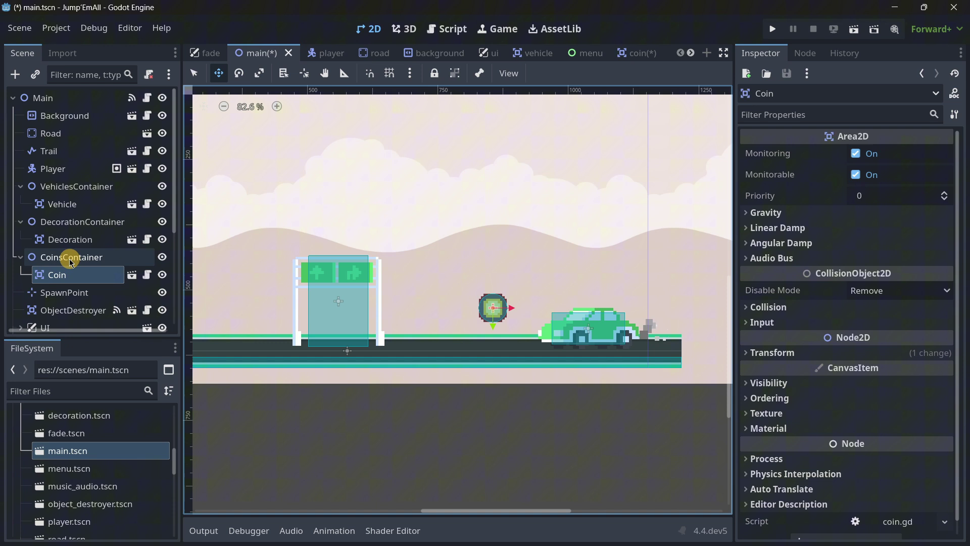
pyautogui.moveTo(69, 260); pyautogui.dragTo(49, 229)
pyautogui.click(20, 222)
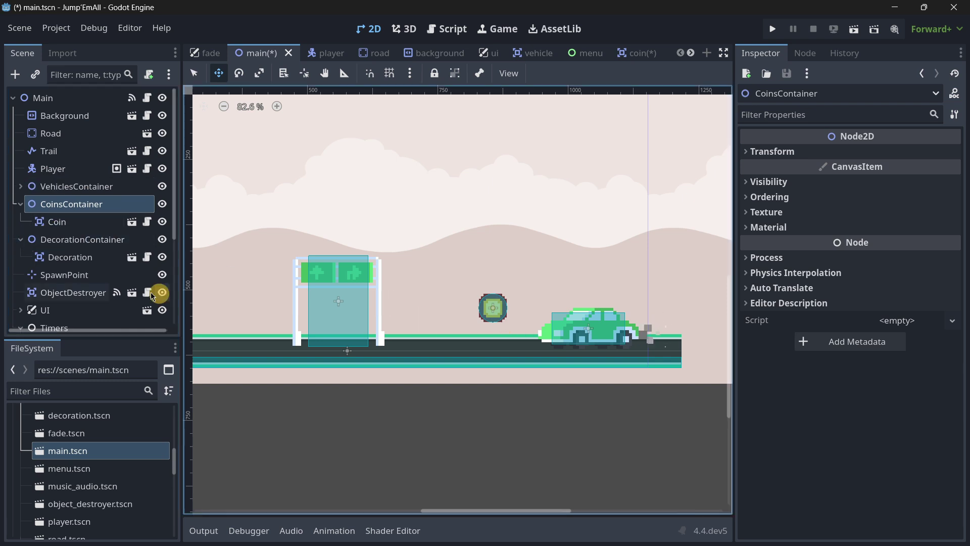
# Nudge the coin left, put CoinsContainer below DecorationContainer, and slide the car onto the coin.
pyautogui.click(63, 223)
pyautogui.moveTo(510, 307); pyautogui.dragTo(483, 326)
pyautogui.click(21, 204)
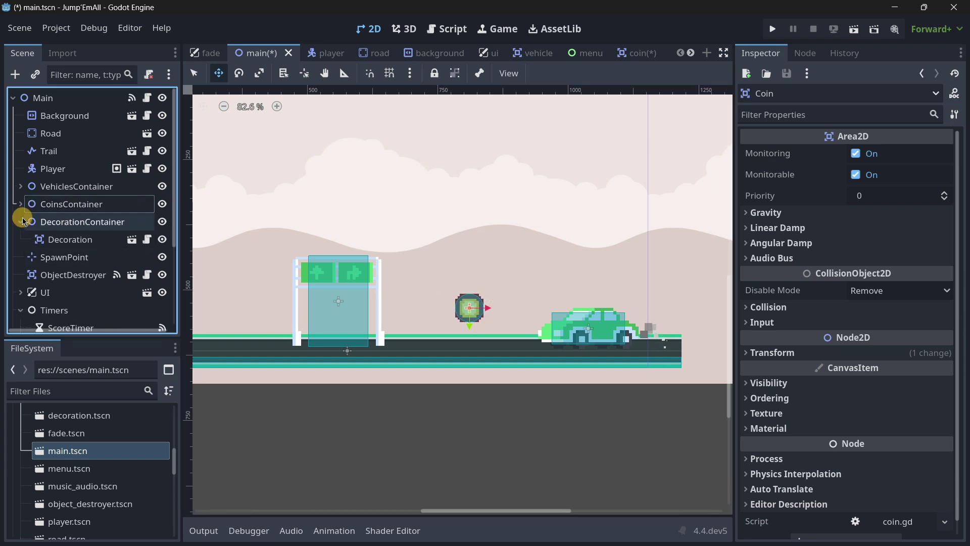
pyautogui.click(22, 221)
pyautogui.moveTo(35, 204); pyautogui.dragTo(43, 219)
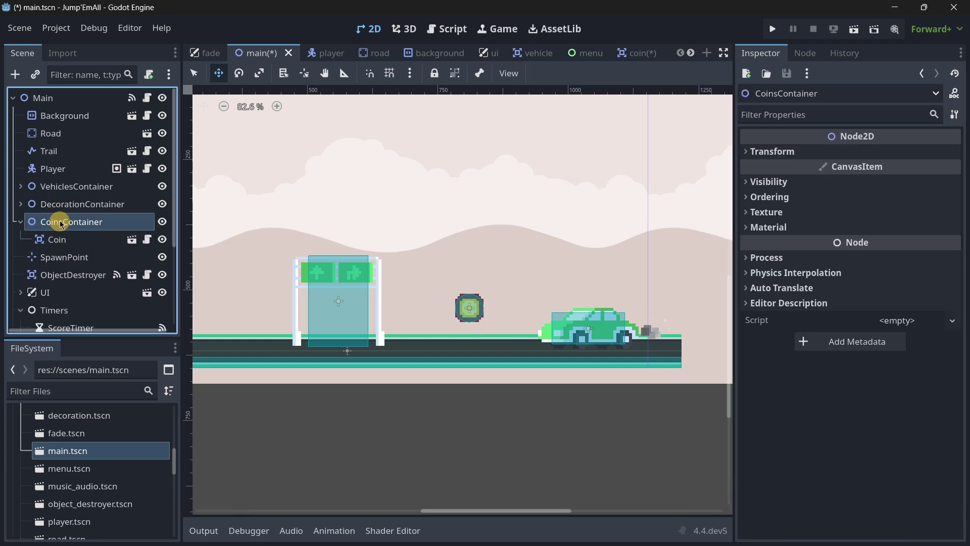
pyautogui.click(53, 194)
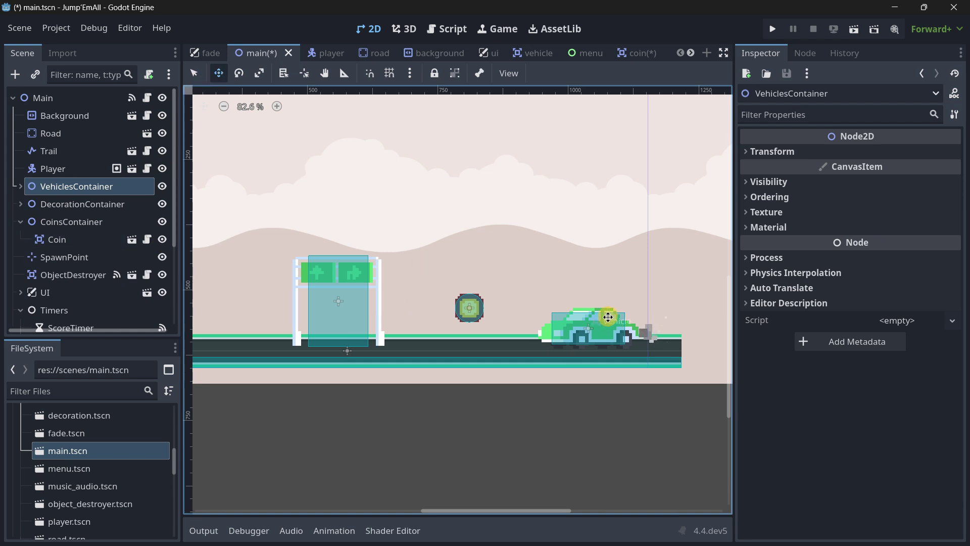
pyautogui.moveTo(601, 324); pyautogui.dragTo(519, 317)
# Move VehiclesContainer below CoinsContainer and delete the test Vehicle instance.
pyautogui.click(76, 202)
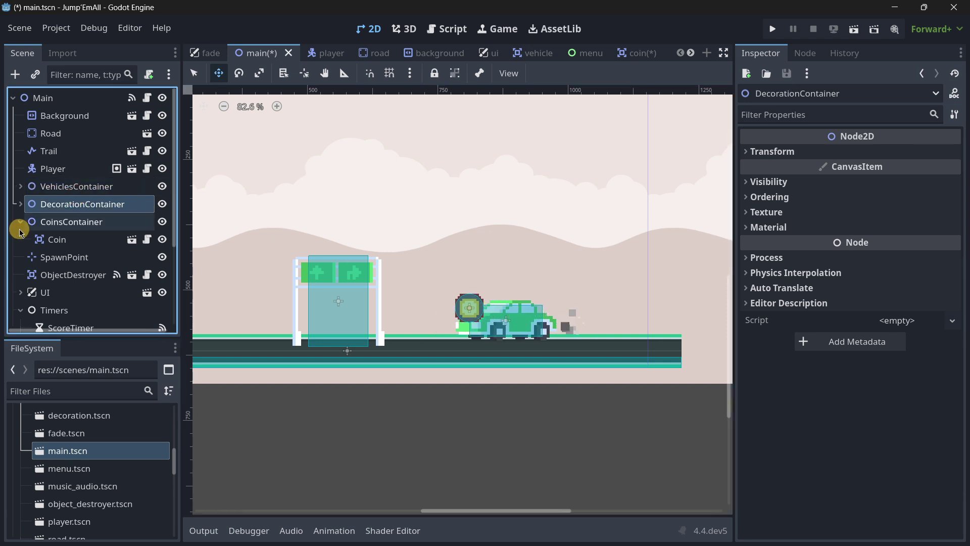
pyautogui.moveTo(43, 186); pyautogui.dragTo(60, 228)
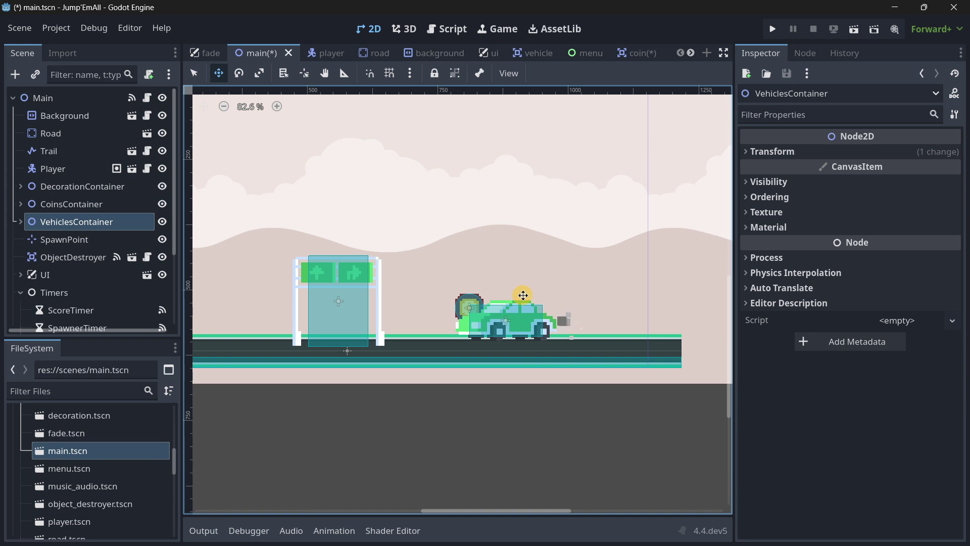
pyautogui.click(20, 221)
pyautogui.click(64, 240)
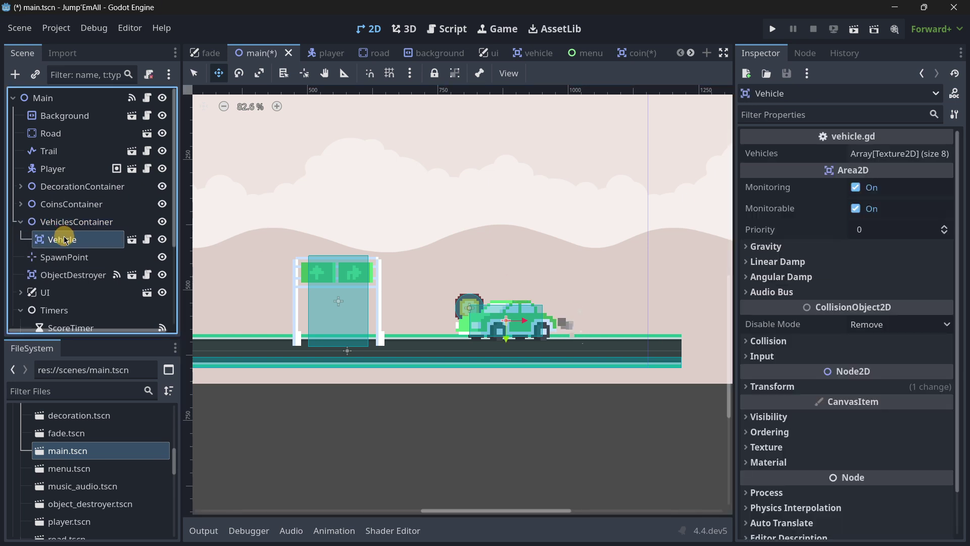
pyautogui.press('Delete')
pyautogui.click(476, 286)
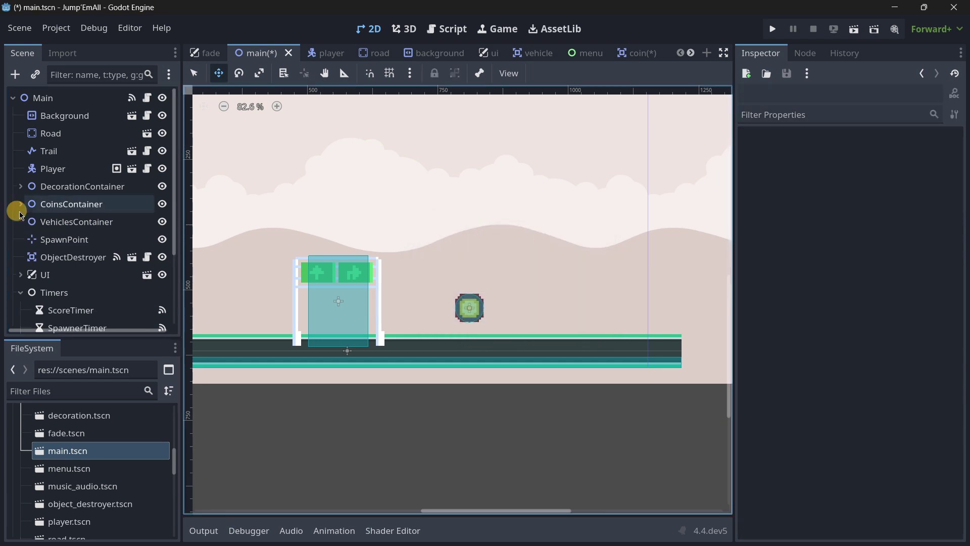
# Delete the test Coin and Decoration instances from their containers.
pyautogui.click(91, 222)
pyautogui.click(20, 205)
pyautogui.click(63, 223)
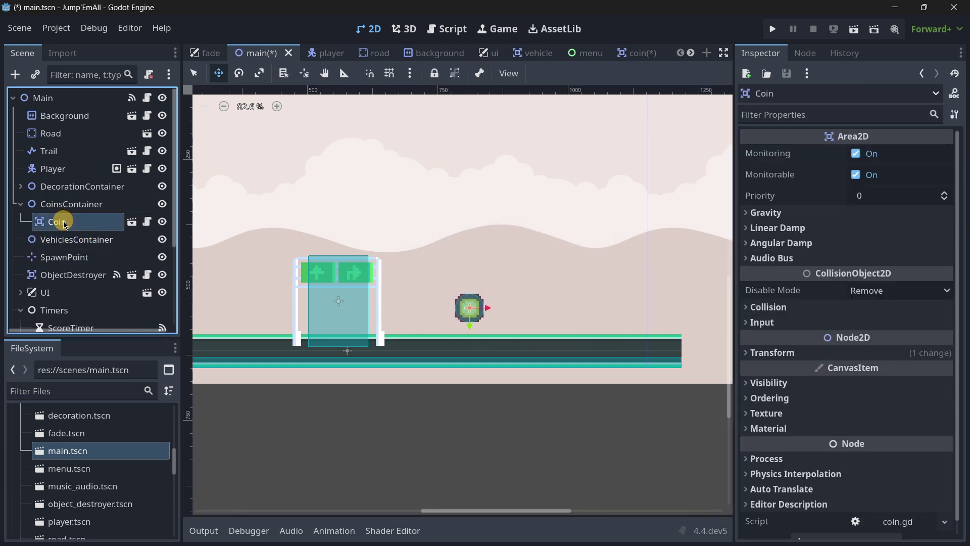
pyautogui.press('Delete')
pyautogui.click(453, 282)
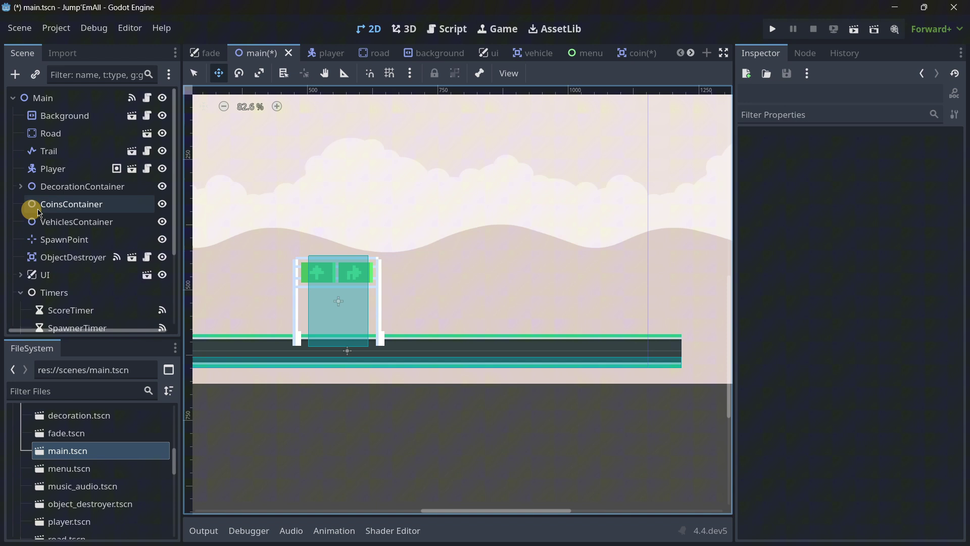
pyautogui.click(23, 193)
pyautogui.click(36, 203)
pyautogui.press('Delete')
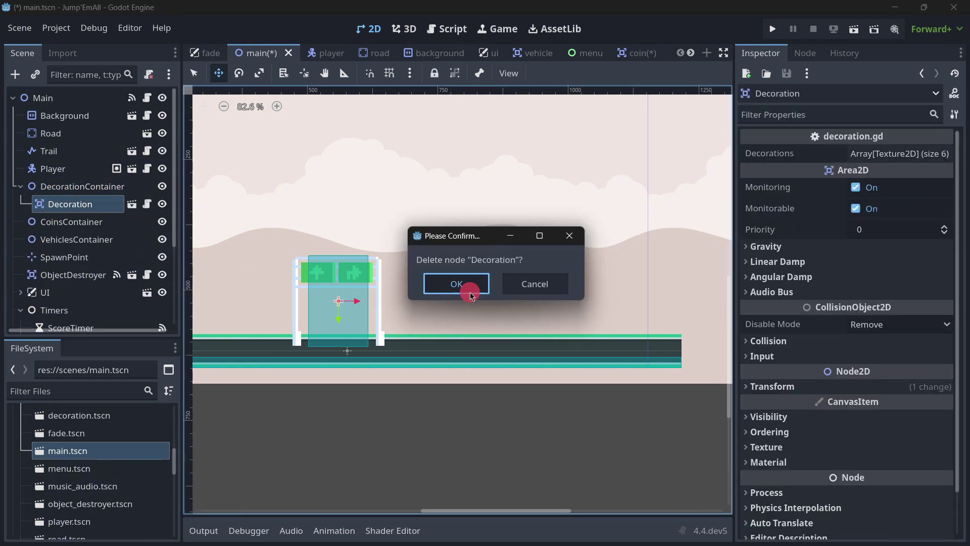
pyautogui.click(462, 283)
pyautogui.click(50, 96)
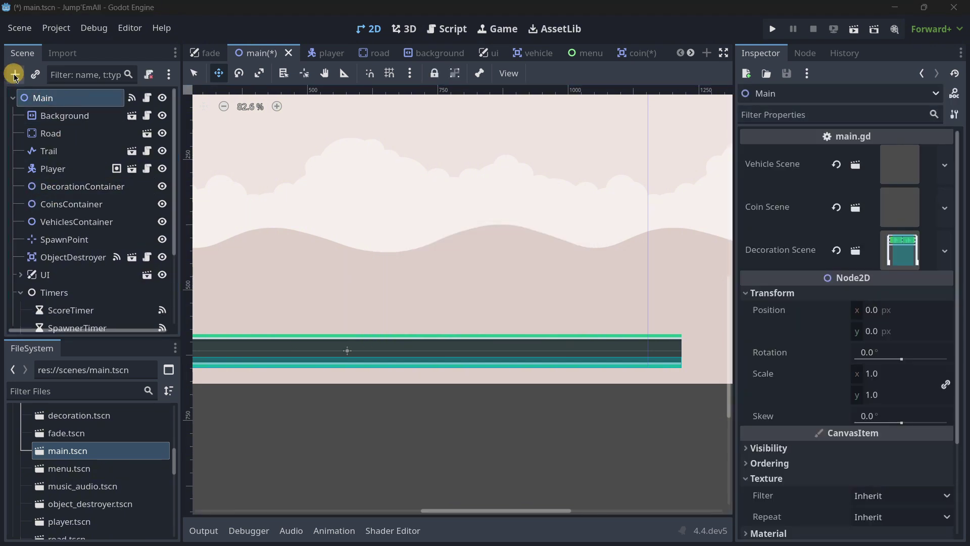
# Add a Node2D between CoinsContainer and VehiclesContainer and rename it OtherContainer.
pyautogui.click(15, 75)
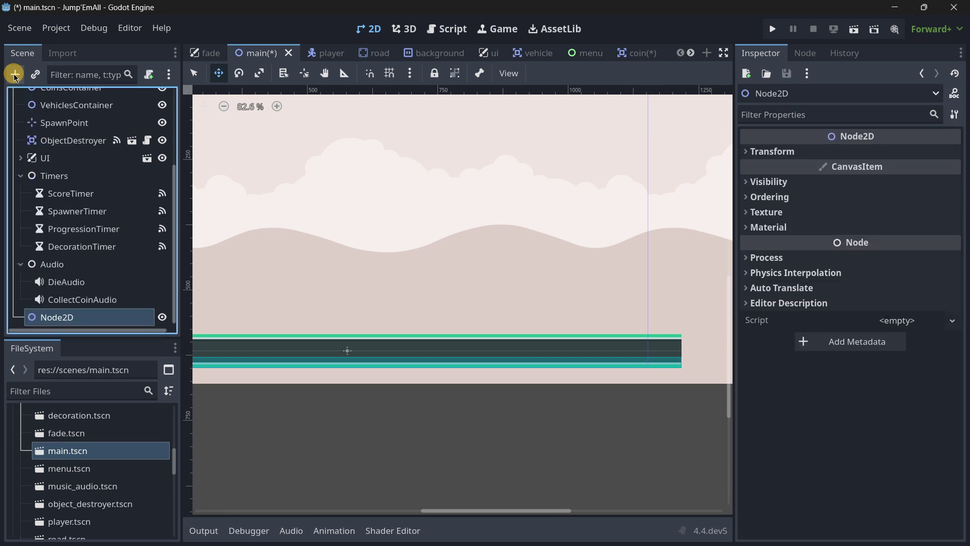
pyautogui.moveTo(54, 317); pyautogui.dragTo(69, 156)
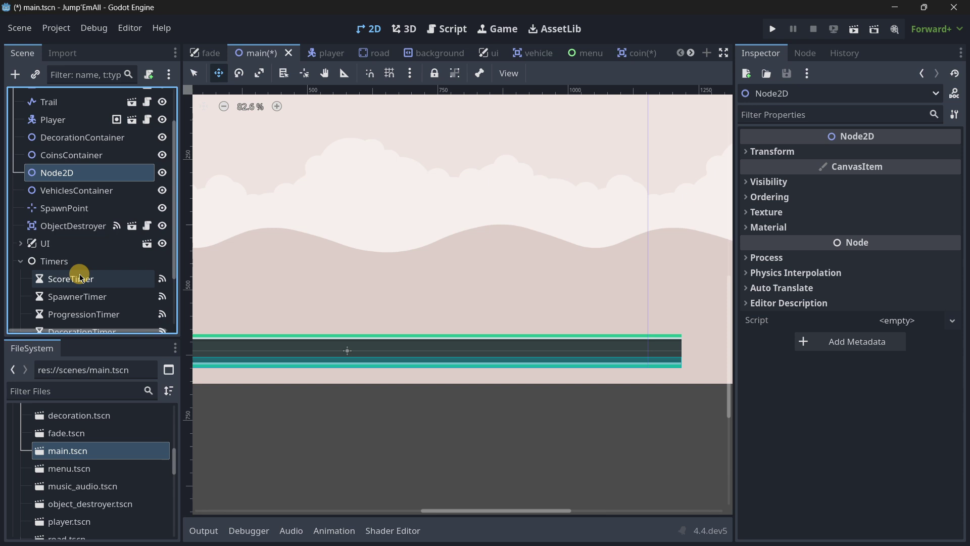
pyautogui.press('F2')
pyautogui.write('OtherContain')
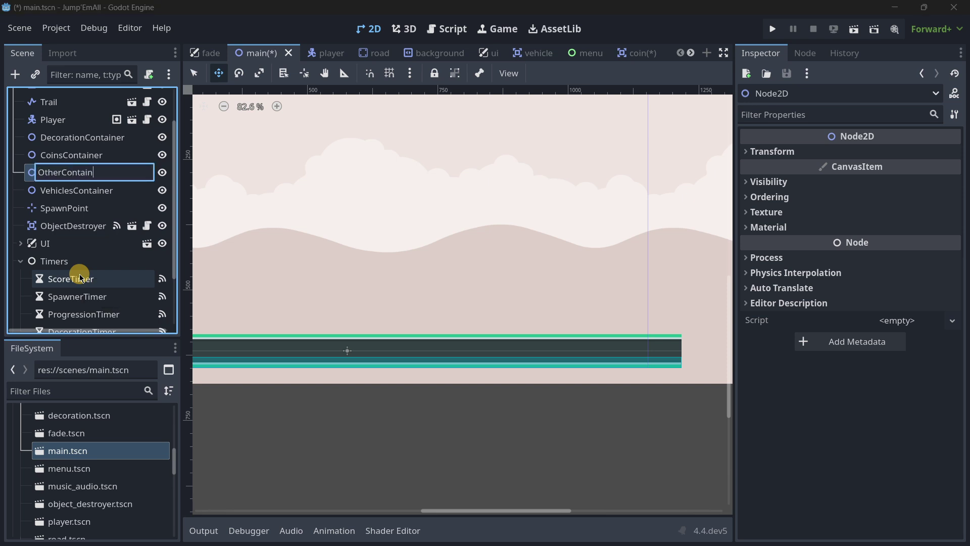
pyautogui.write('er')
pyautogui.press('Return')
# Delete the OtherContainer node and confirm the removal.
pyautogui.scroll(3, 80, 220)
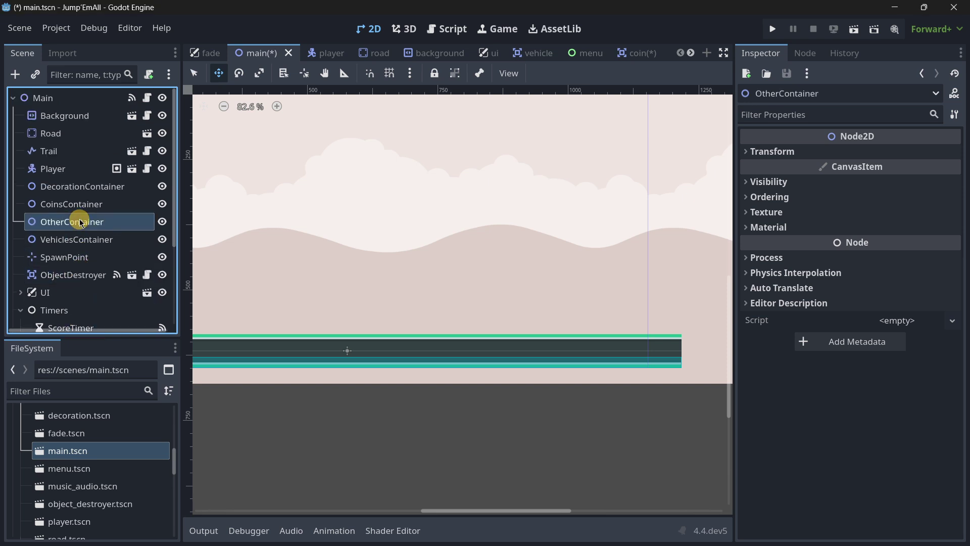
pyautogui.click(99, 186)
pyautogui.click(74, 204)
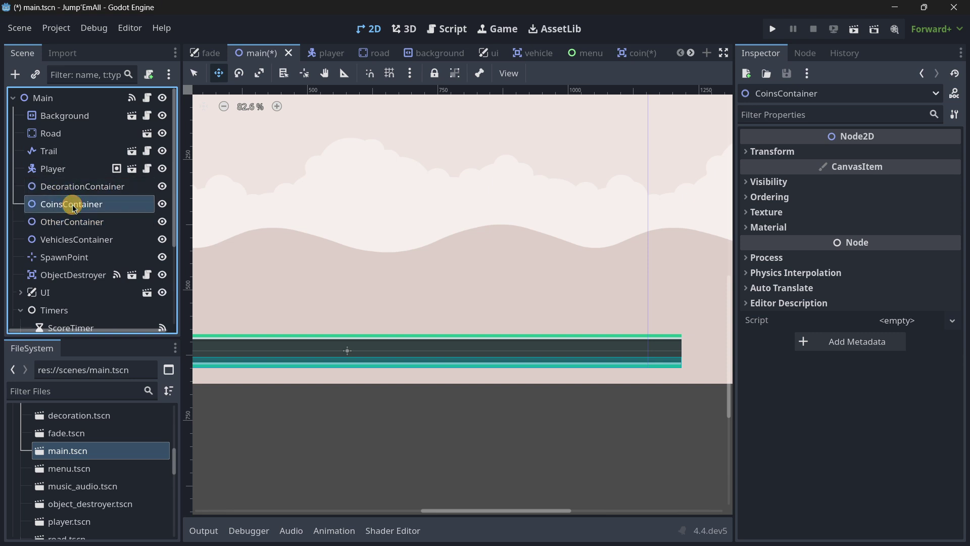
pyautogui.click(59, 222)
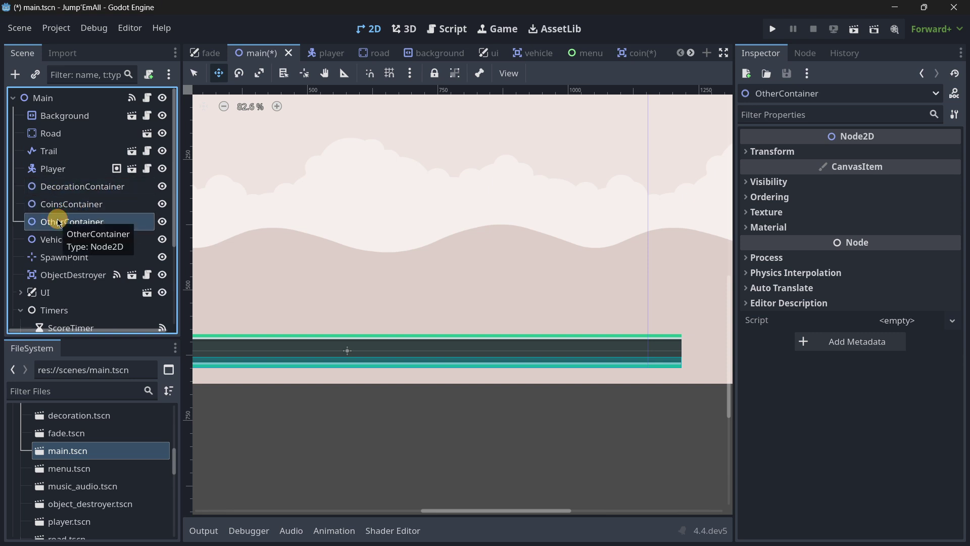
pyautogui.press('Delete')
pyautogui.press('Return')
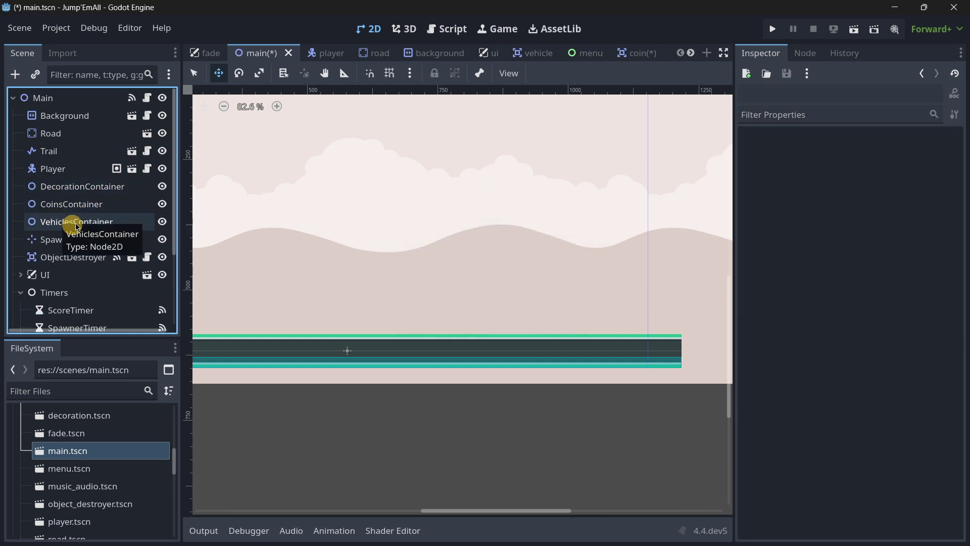
# Open main.gd and review the vehicles, decoration and coins container variables.
pyautogui.click(146, 97)
pyautogui.scroll(15, 372, 260)
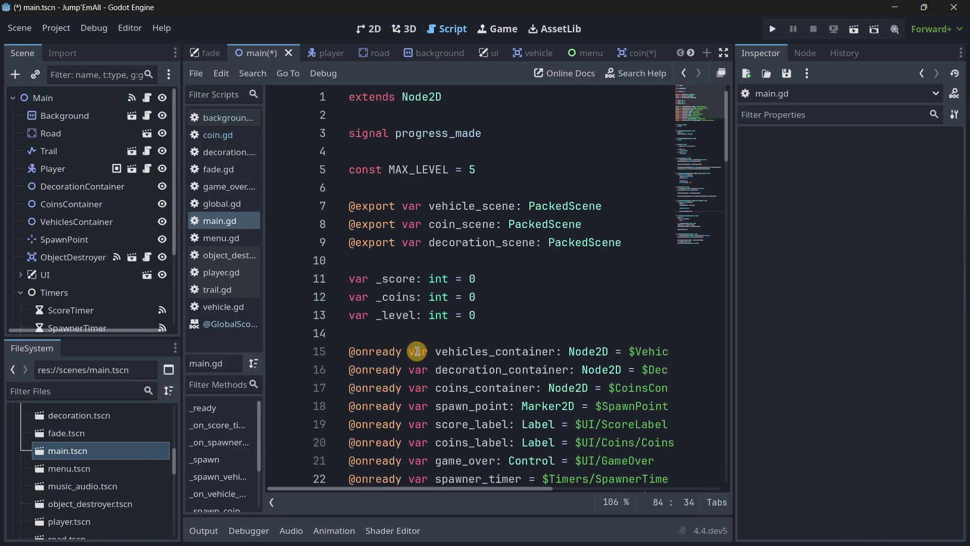
pyautogui.scroll(-3, 416, 351)
pyautogui.doubleClick(463, 223)
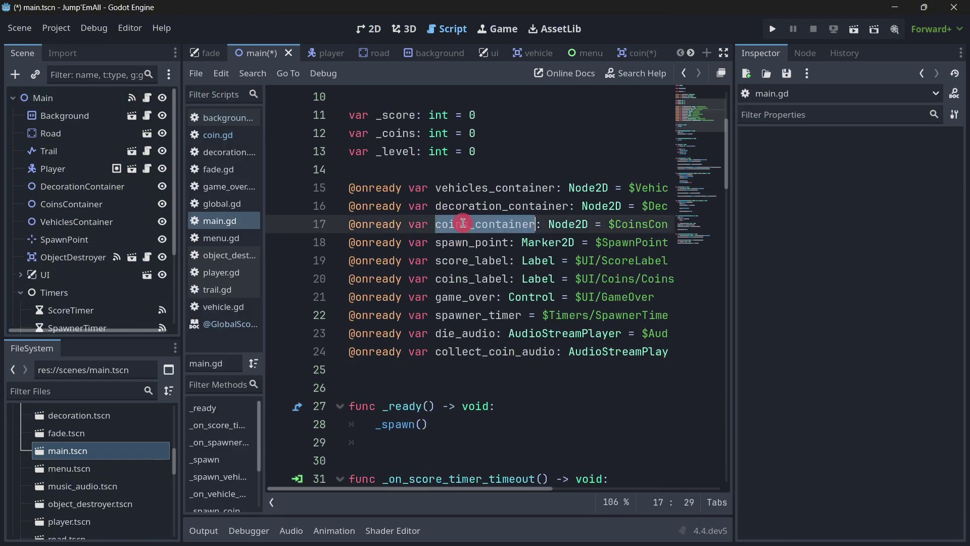
pyautogui.doubleClick(450, 206)
pyautogui.doubleClick(441, 188)
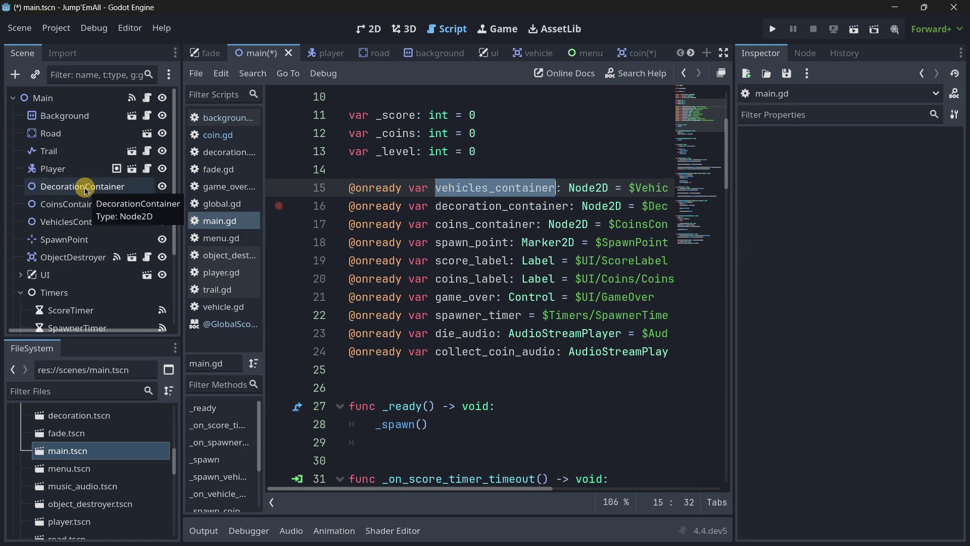
# Drop a DecorationContainer reference at line 25, then undo the duplicate line.
pyautogui.moveTo(83, 189); pyautogui.dragTo(360, 371)
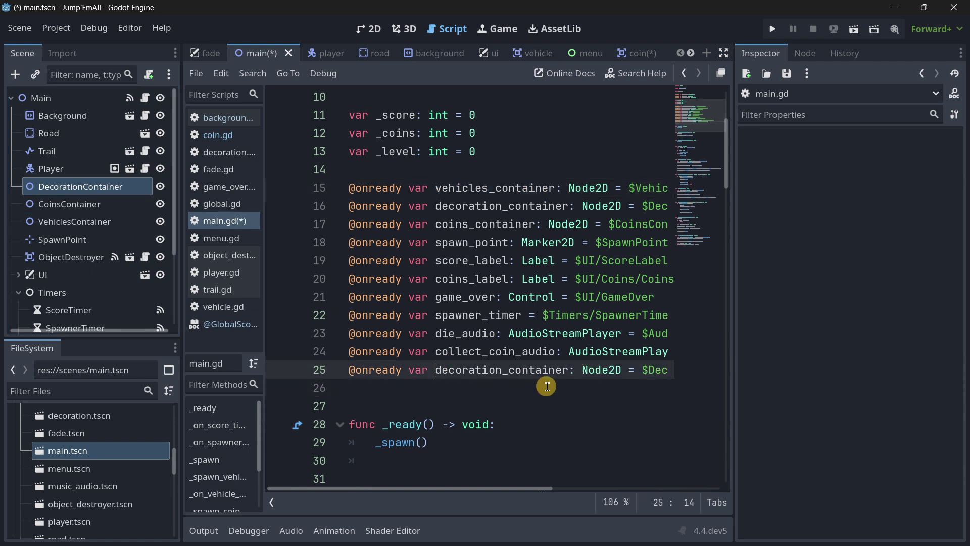
pyautogui.hotkey('ctrl', 'z')
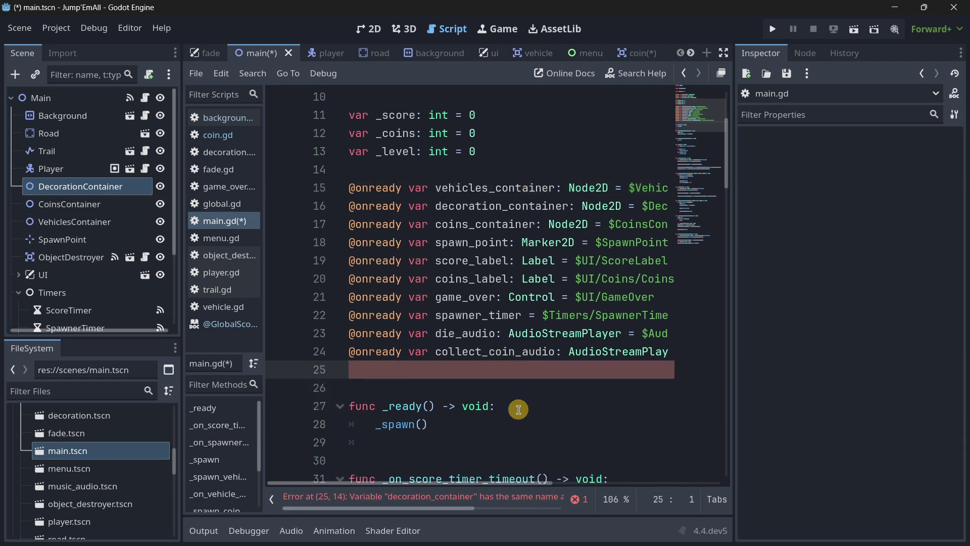
pyautogui.click(525, 220)
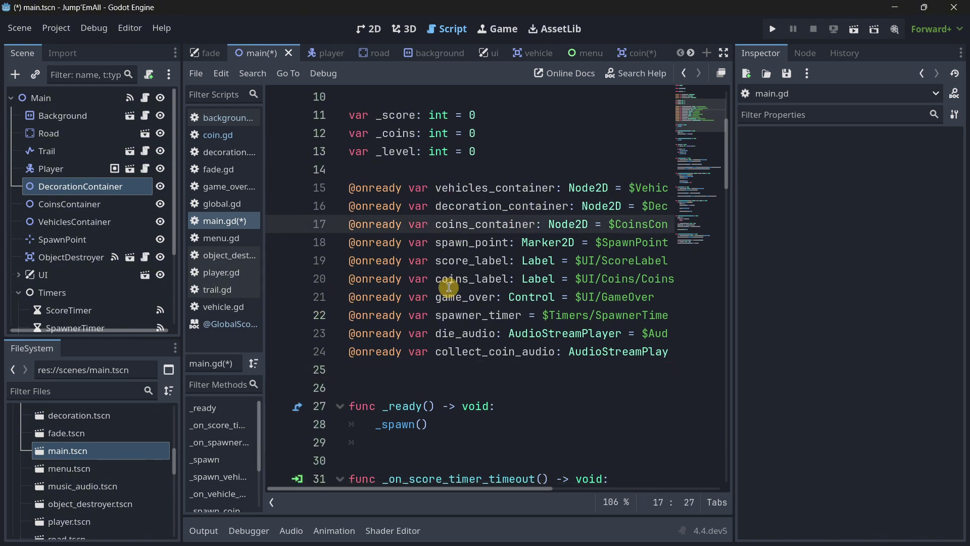
# Scroll down to the _spawn_vehicle function and select its vehicle instancing code on lines 50–51.
pyautogui.click(438, 208)
pyautogui.scroll(-7, 434, 228)
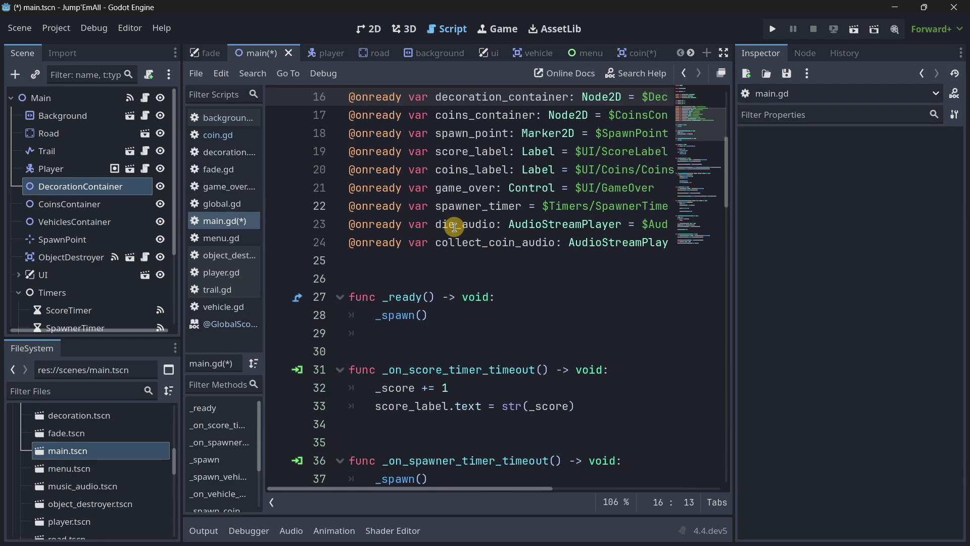
pyautogui.scroll(-3, 430, 237)
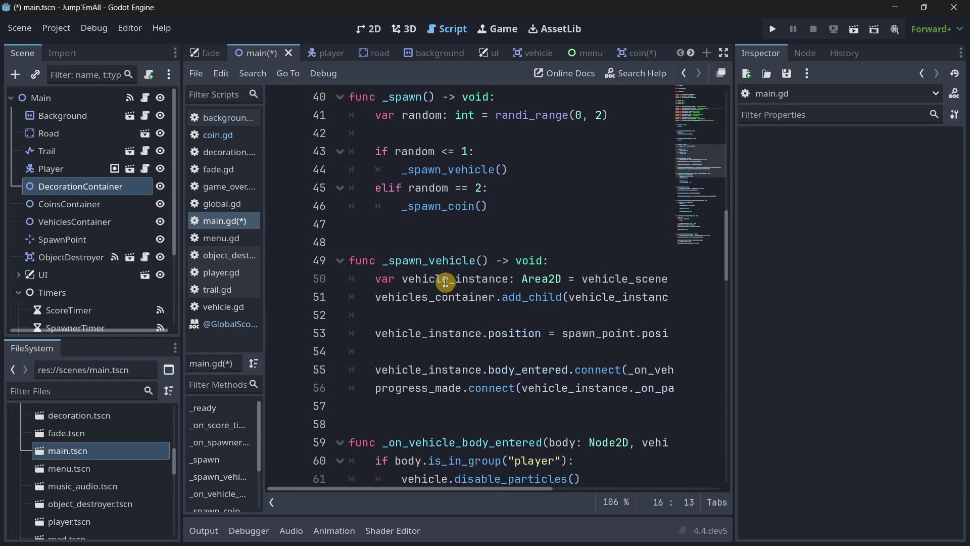
pyautogui.doubleClick(420, 261)
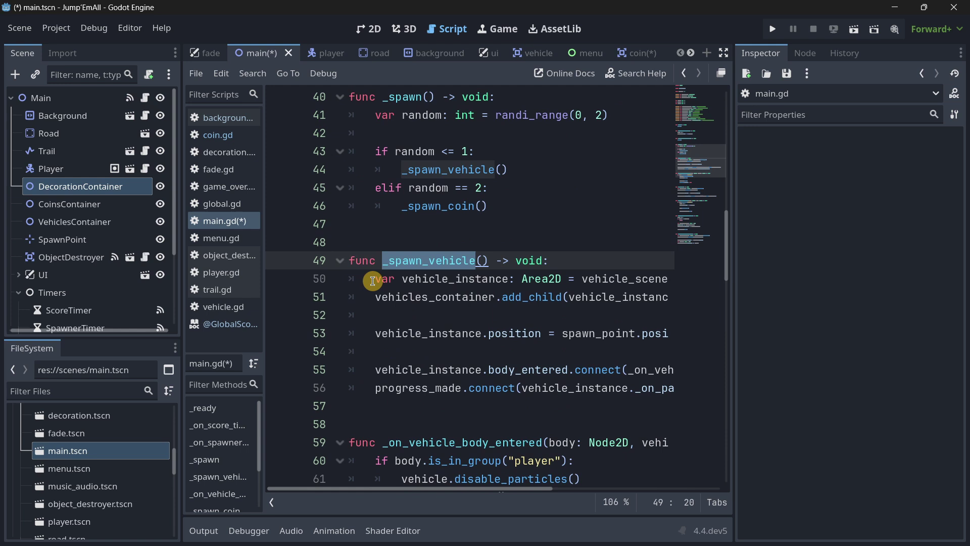
pyautogui.moveTo(373, 280); pyautogui.dragTo(403, 285)
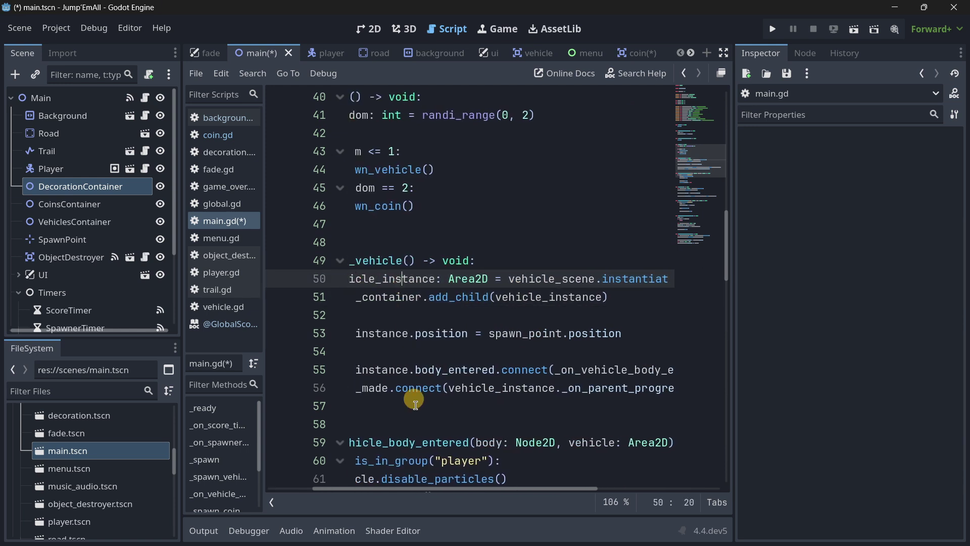
pyautogui.moveTo(432, 486); pyautogui.dragTo(388, 486)
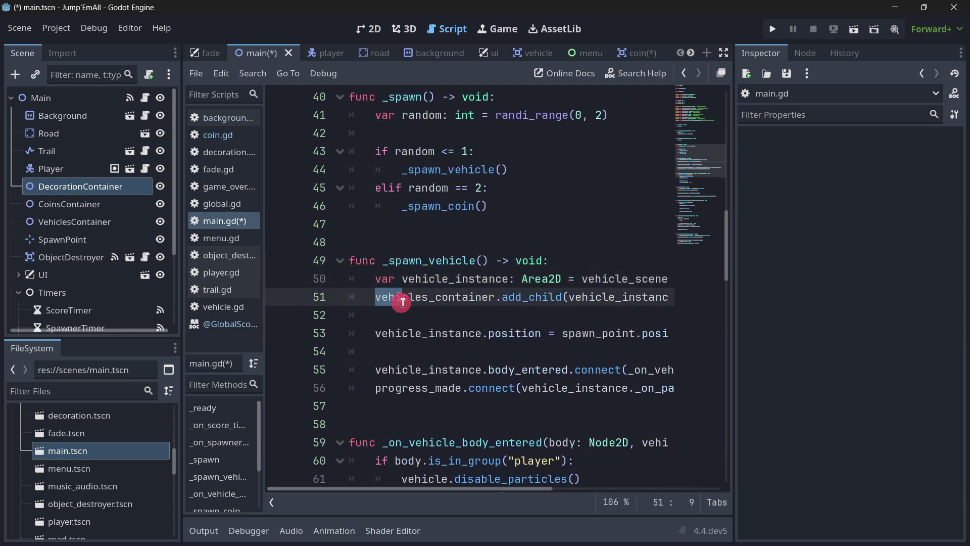
# Check where vehicles_container is declared and the vehicle_instance passed to add_child, then return to the 2D view.
pyautogui.keyDown('ctrl'); pyautogui.click(494, 298); pyautogui.keyUp('ctrl')
pyautogui.scroll(1, 497, 316)
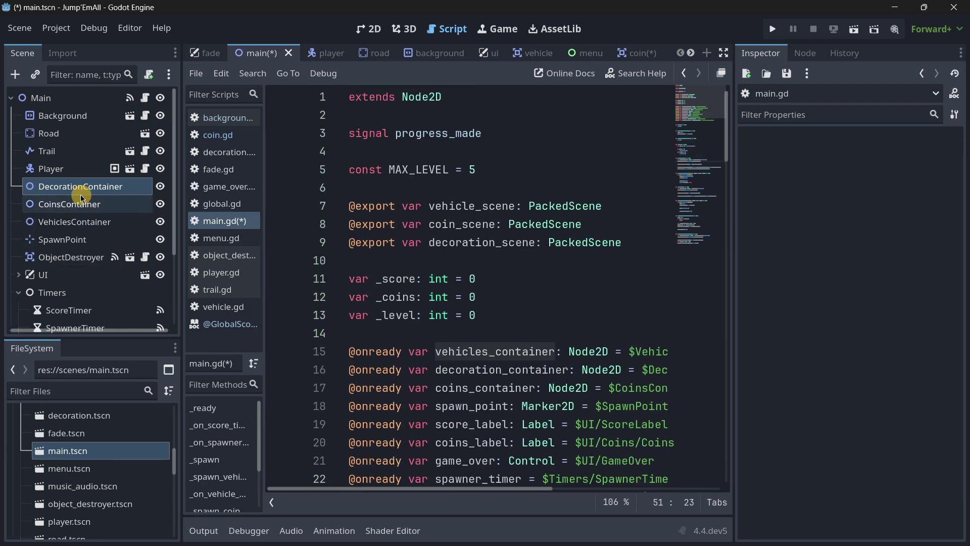
pyautogui.scroll(-10, 623, 307)
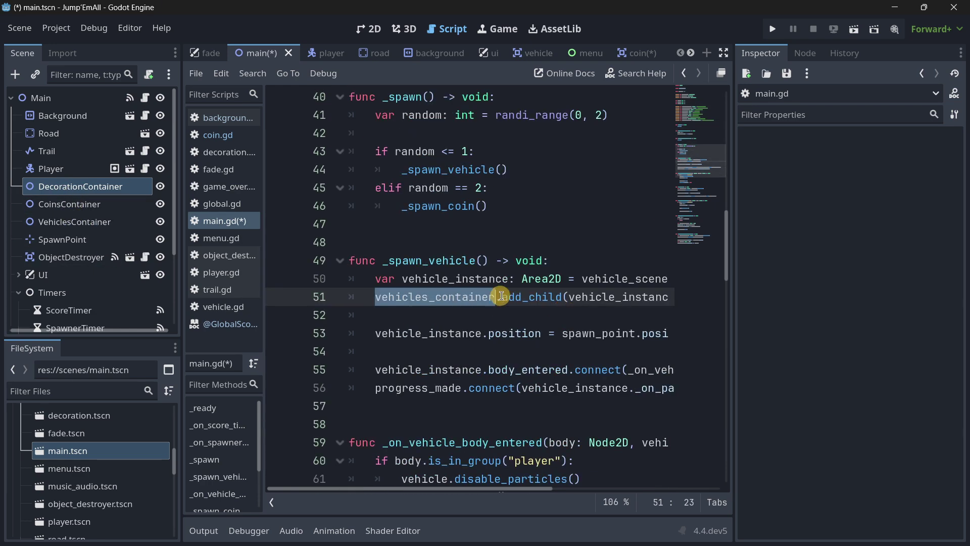
pyautogui.moveTo(500, 298); pyautogui.dragTo(667, 298)
pyautogui.doubleClick(555, 298)
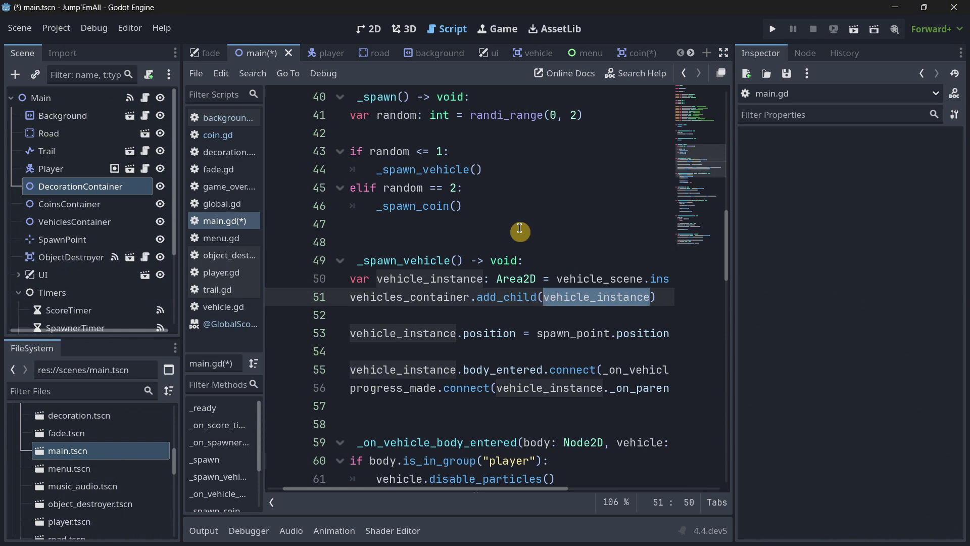
pyautogui.click(368, 29)
pyautogui.scroll(-7, 371, 248)
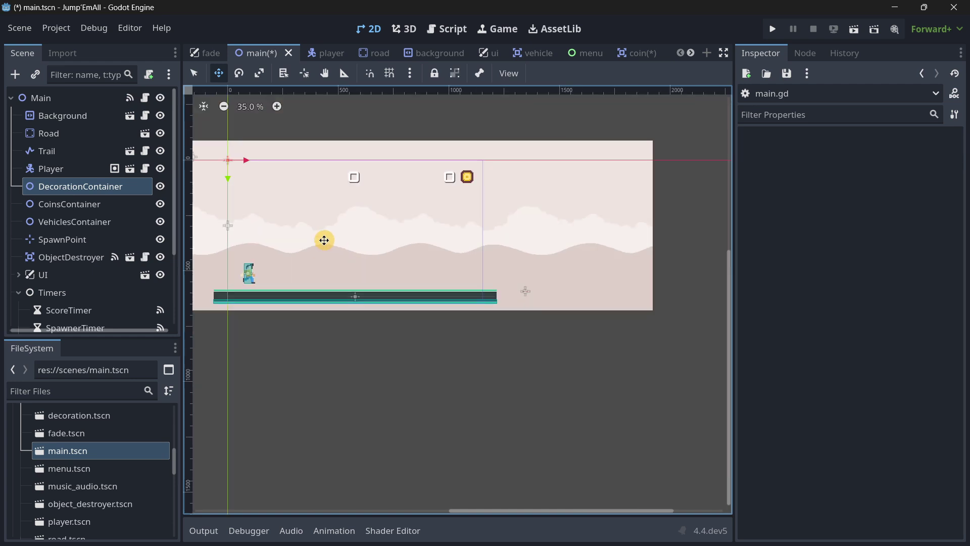
# Pan the main scene view and drag DecorationContainer below CoinsContainer in the Scene tree.
pyautogui.scroll(2, 380, 272)
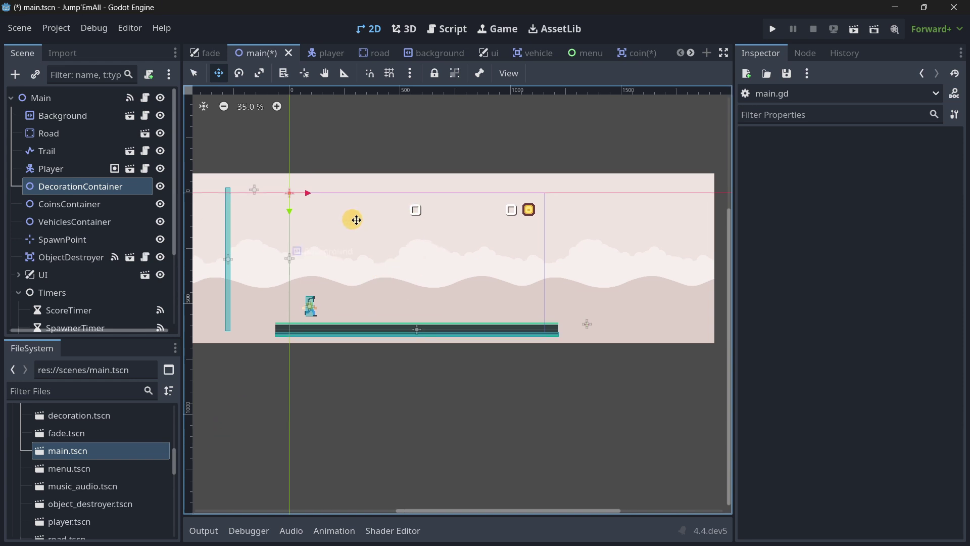
pyautogui.moveTo(353, 219); pyautogui.dragTo(379, 229, button='middle')
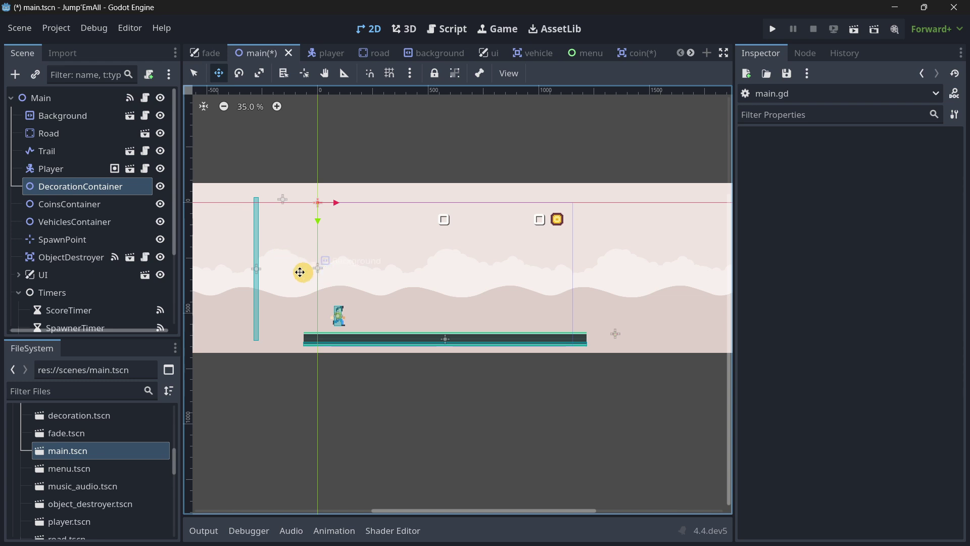
pyautogui.scroll(-1, 76, 204)
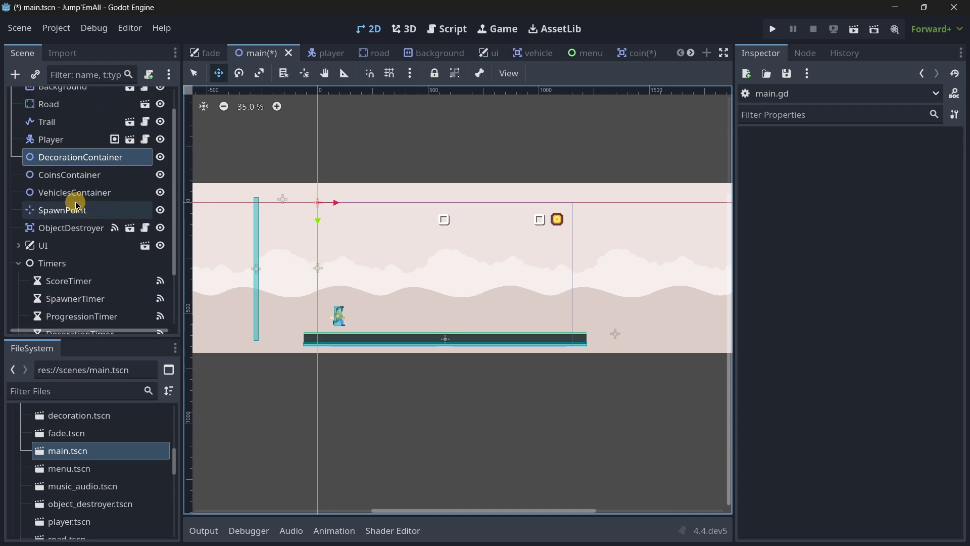
pyautogui.scroll(-2, 76, 204)
pyautogui.scroll(4, 76, 205)
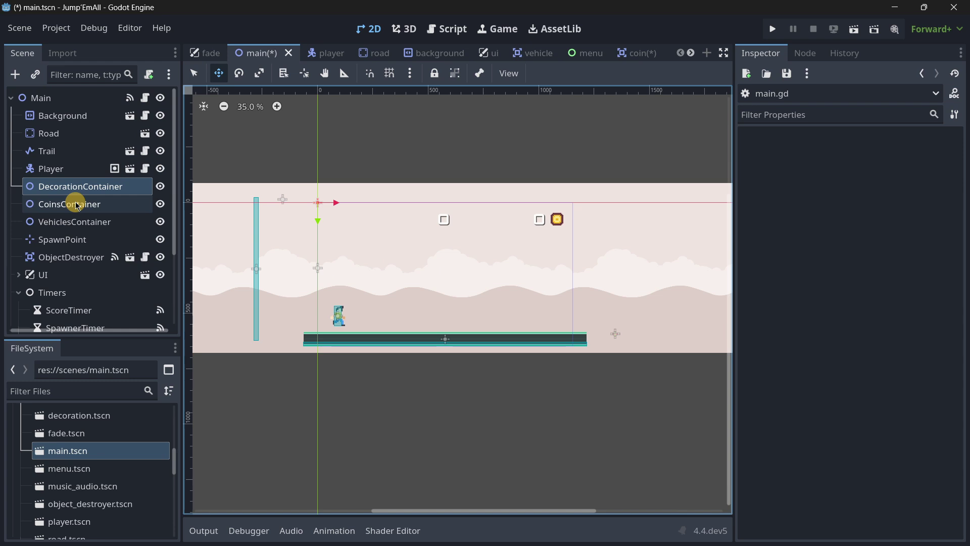
pyautogui.moveTo(76, 205); pyautogui.dragTo(338, 241)
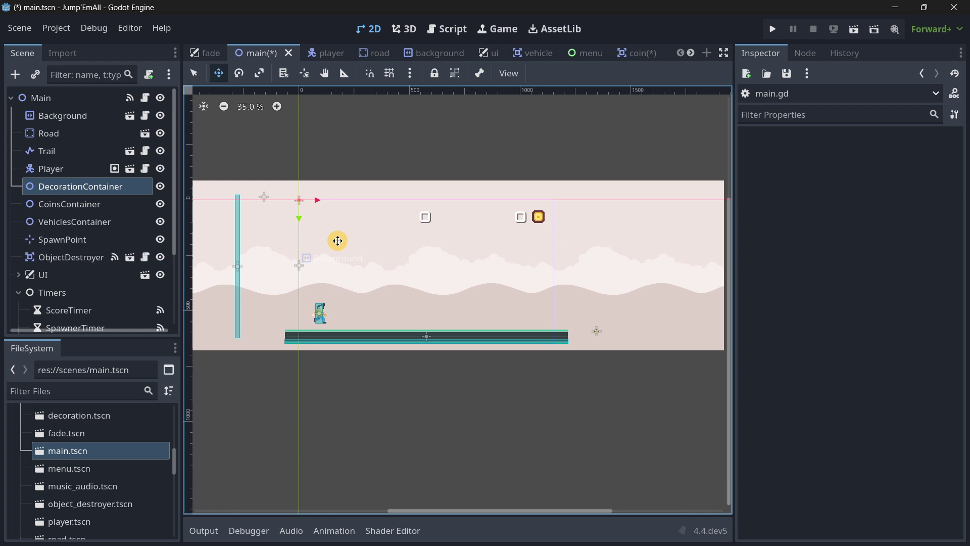
pyautogui.moveTo(338, 240); pyautogui.dragTo(139, 201)
# Undo the container node reordering and go back to the main scene's 2D view.
pyautogui.hotkey('ctrl', 'z')
pyautogui.hotkey('ctrl', 'z')
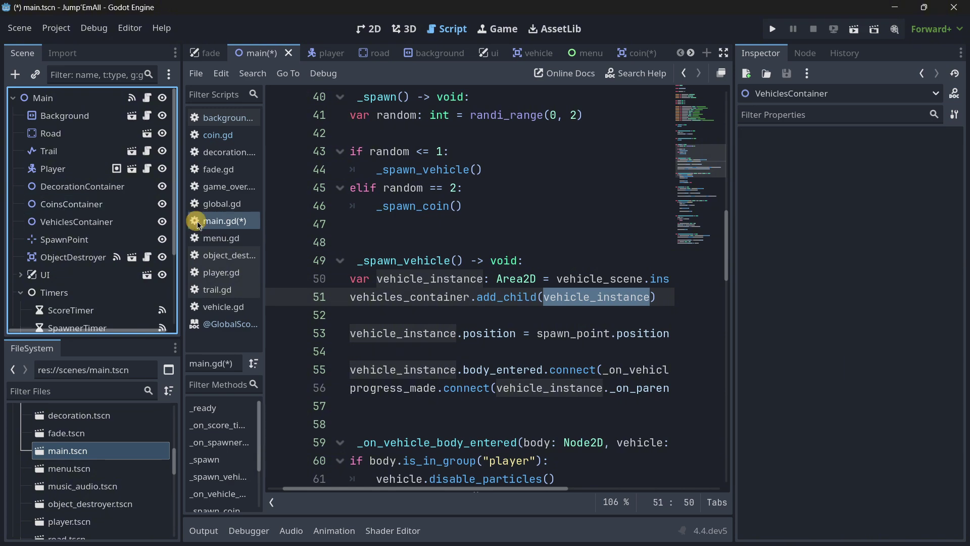
pyautogui.click(372, 31)
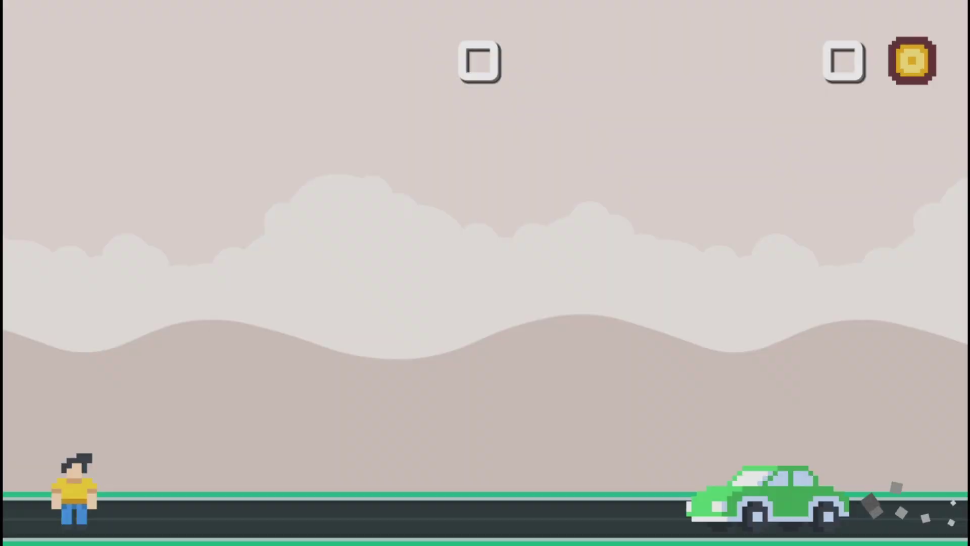
# Jump the runner over the green car, grab a coin onto the sign gantry, and drop back to the road.
pyautogui.press('space')
pyautogui.press('space')
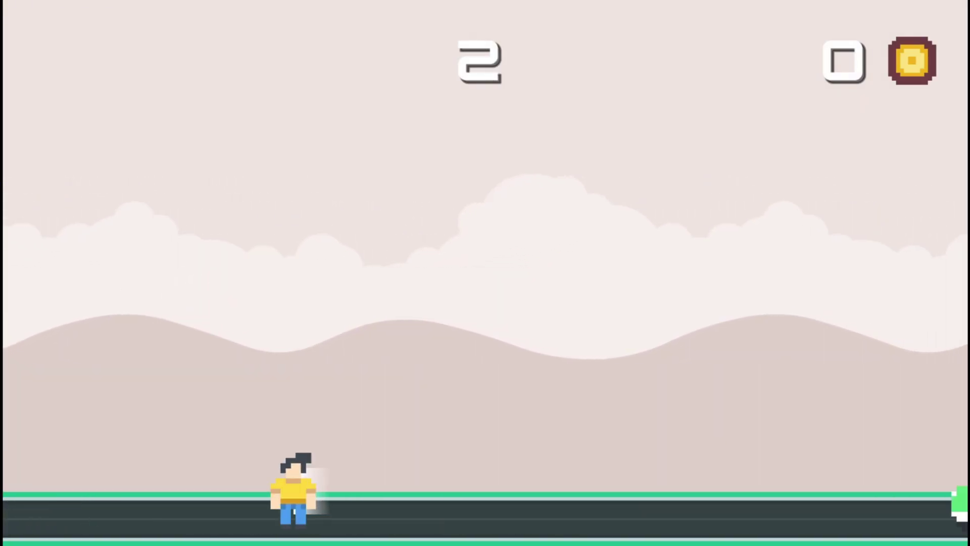
pyautogui.press('space')
pyautogui.press('space')
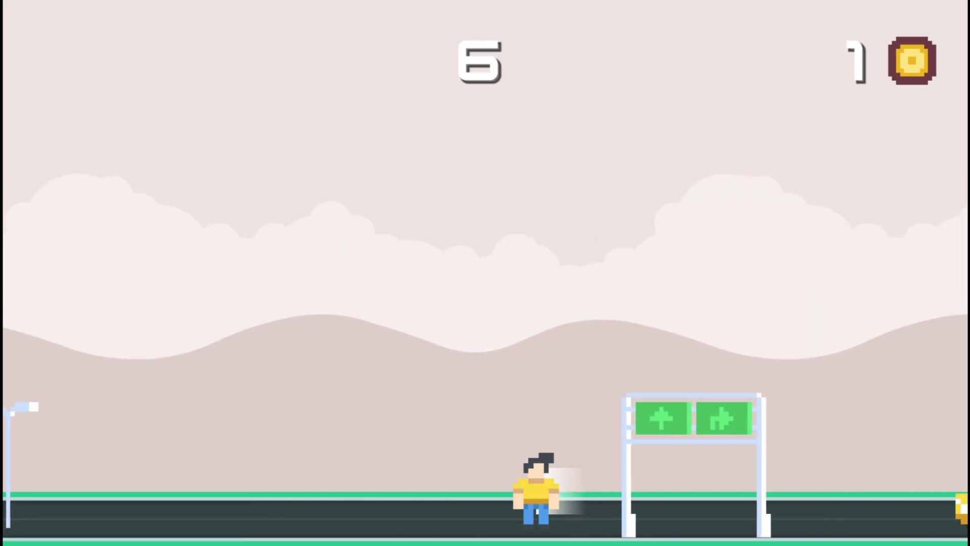
pyautogui.press('space')
pyautogui.press('space')
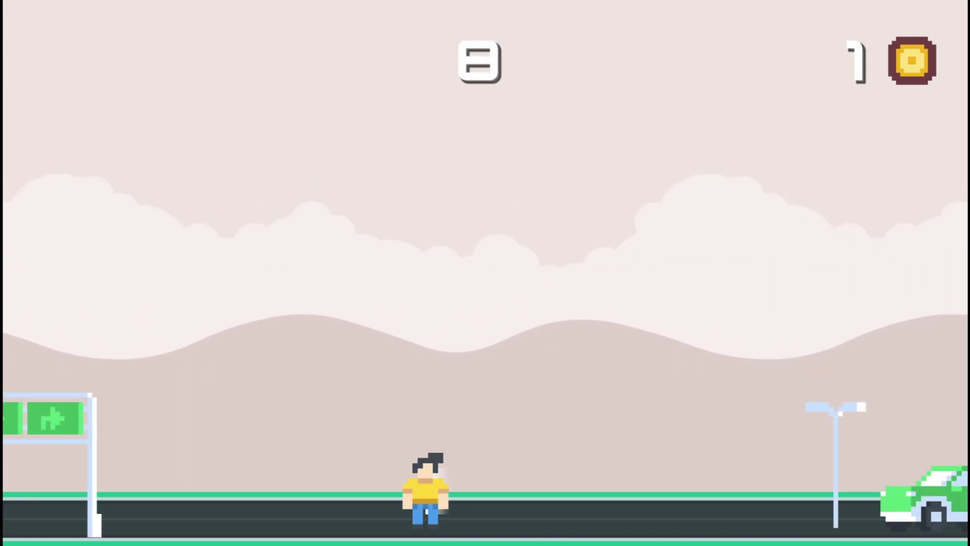
pyautogui.press('space')
pyautogui.press('space')
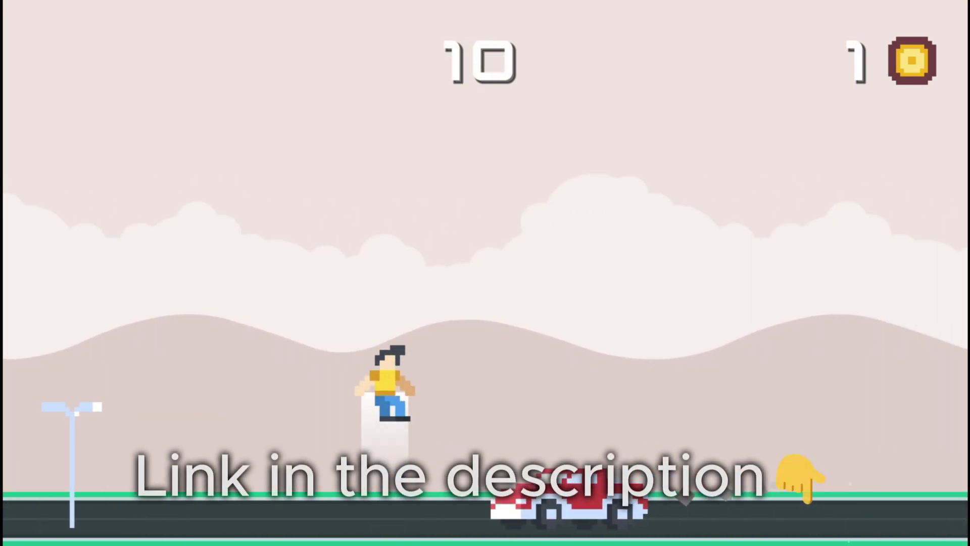